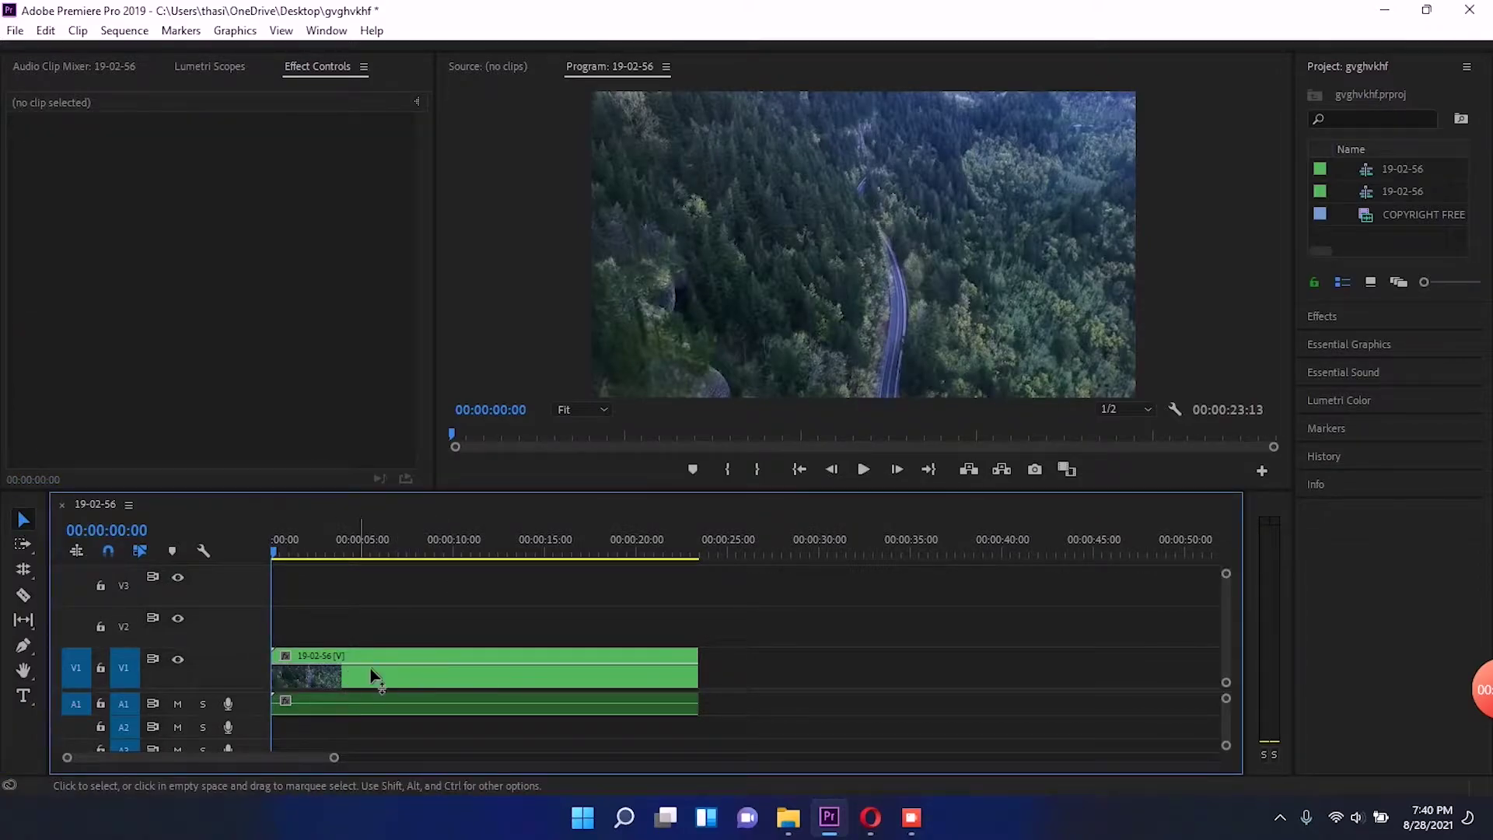
- Move the forest road footage clip up to track V2 so it starts a few seconds into the sequence
click(395, 670)
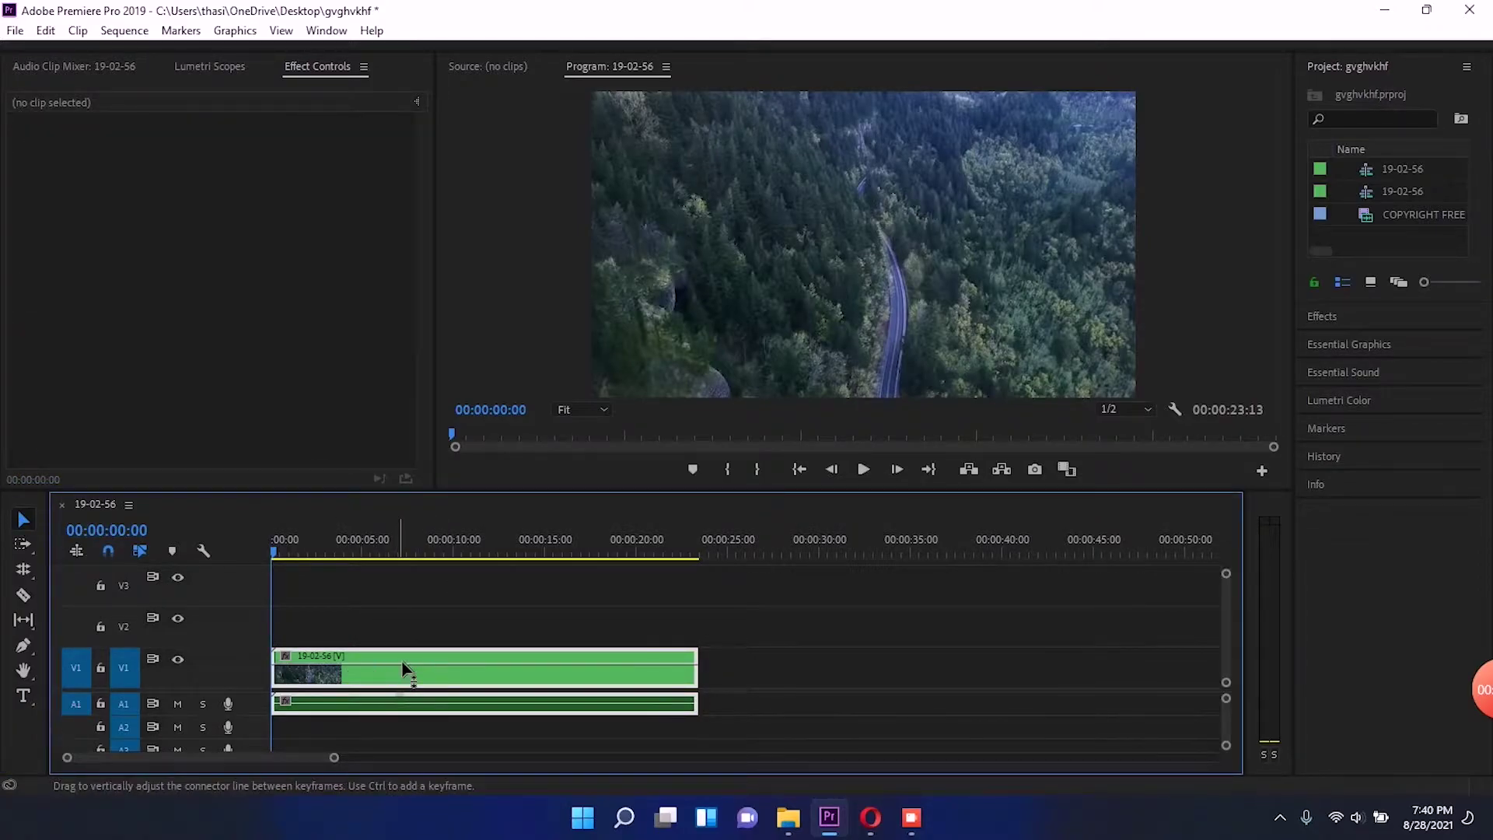
click(362, 667)
drag(376, 673, 436, 634)
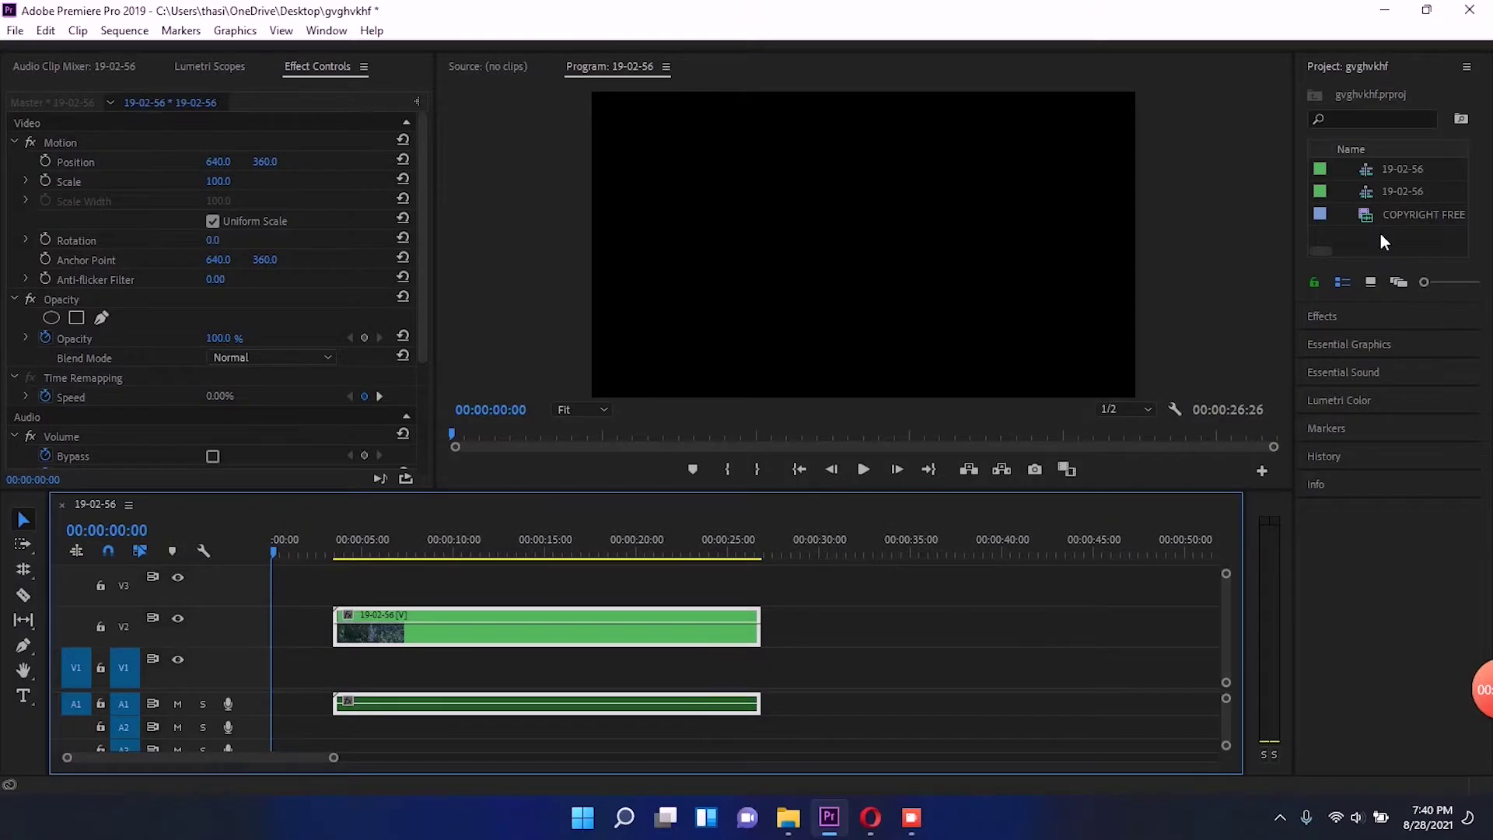
- Create a new 1280 × 720 color matte at 30 fps and give it a strong blue color
right_click(1379, 233)
mouse_move(1267, 175)
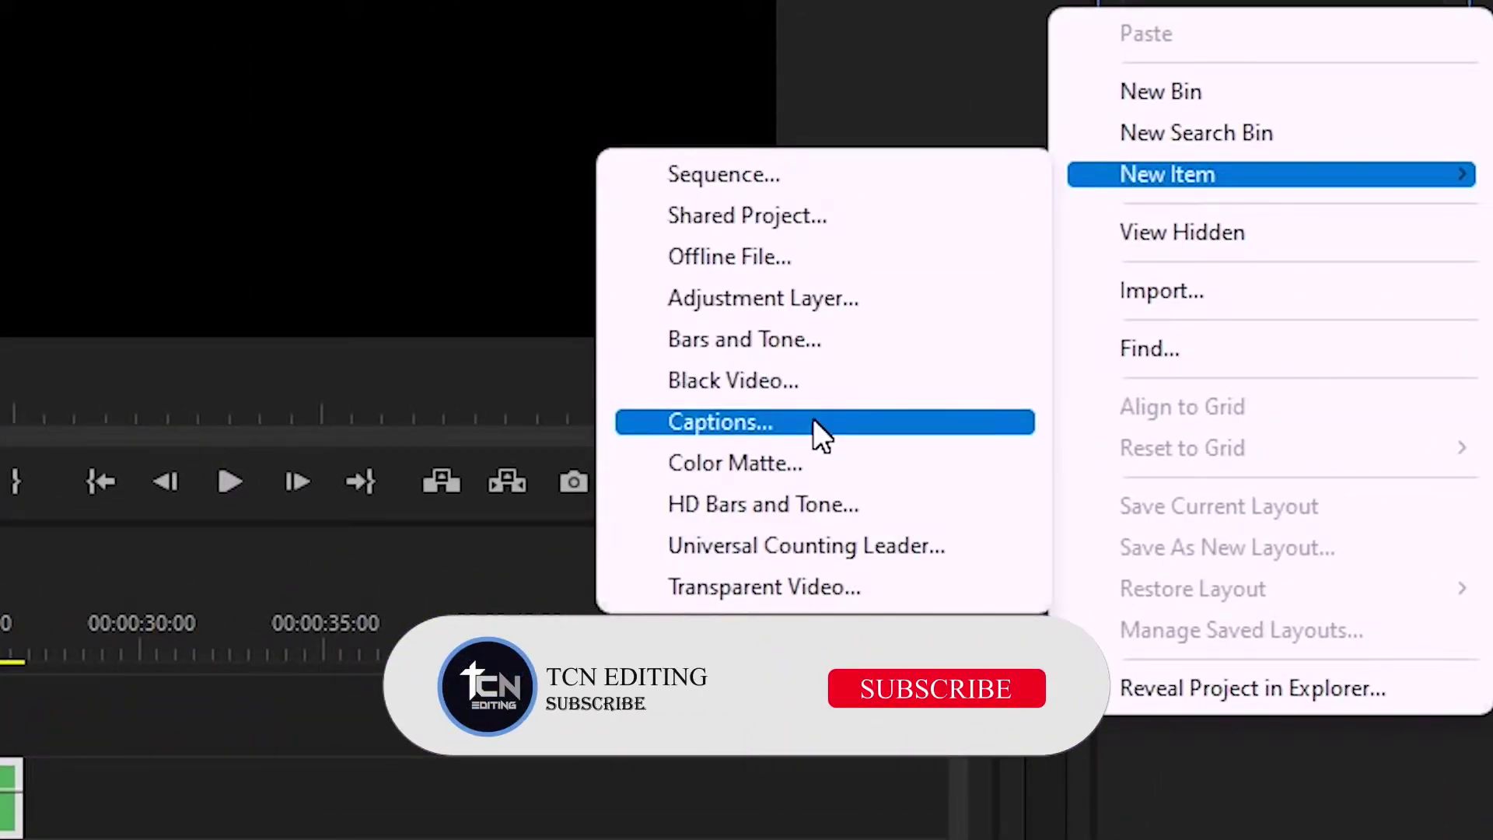
click(826, 463)
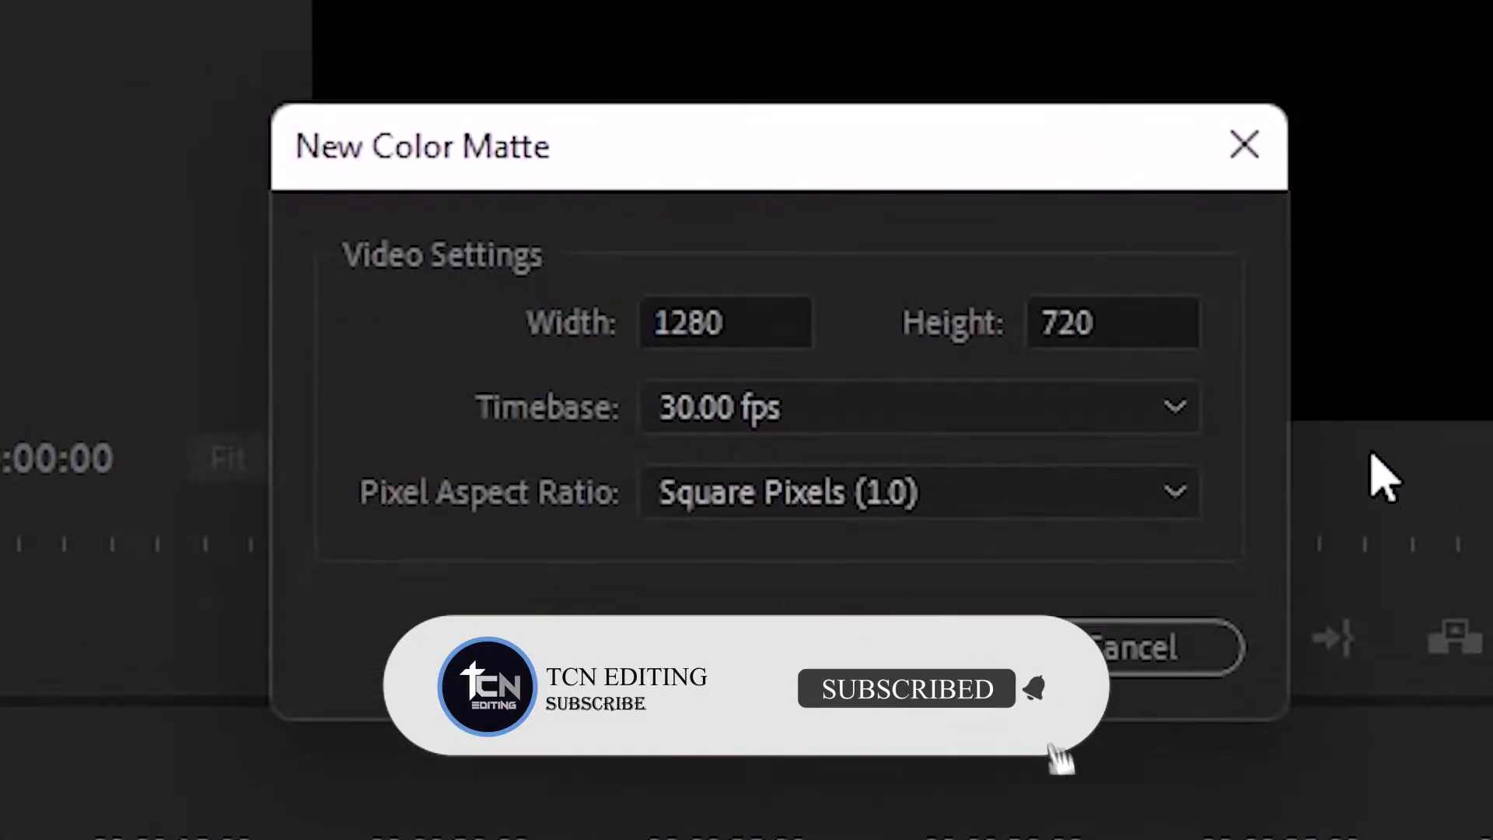
click(999, 647)
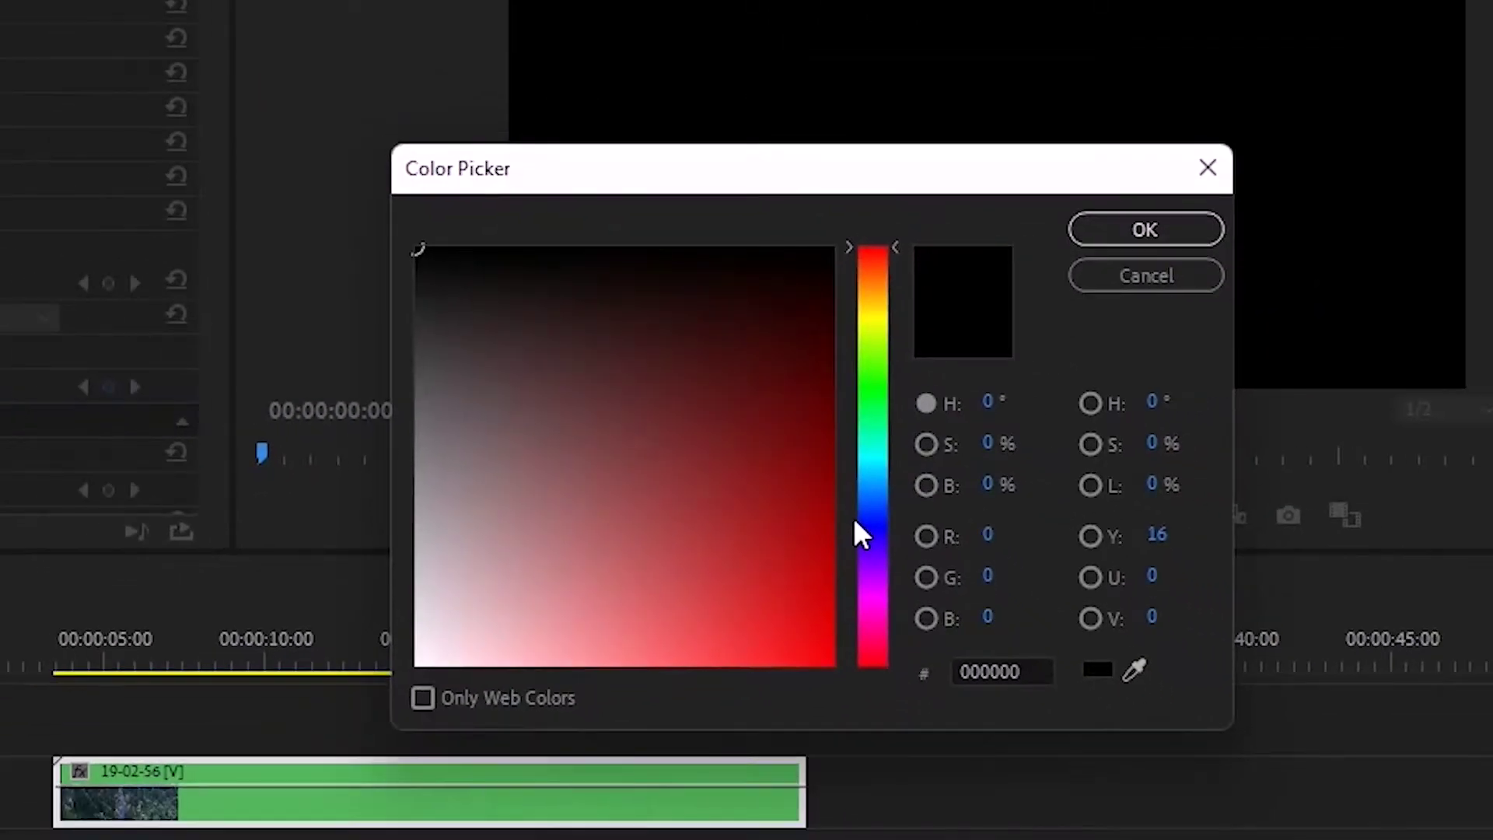
drag(895, 245, 883, 516)
drag(787, 423, 777, 586)
click(1136, 235)
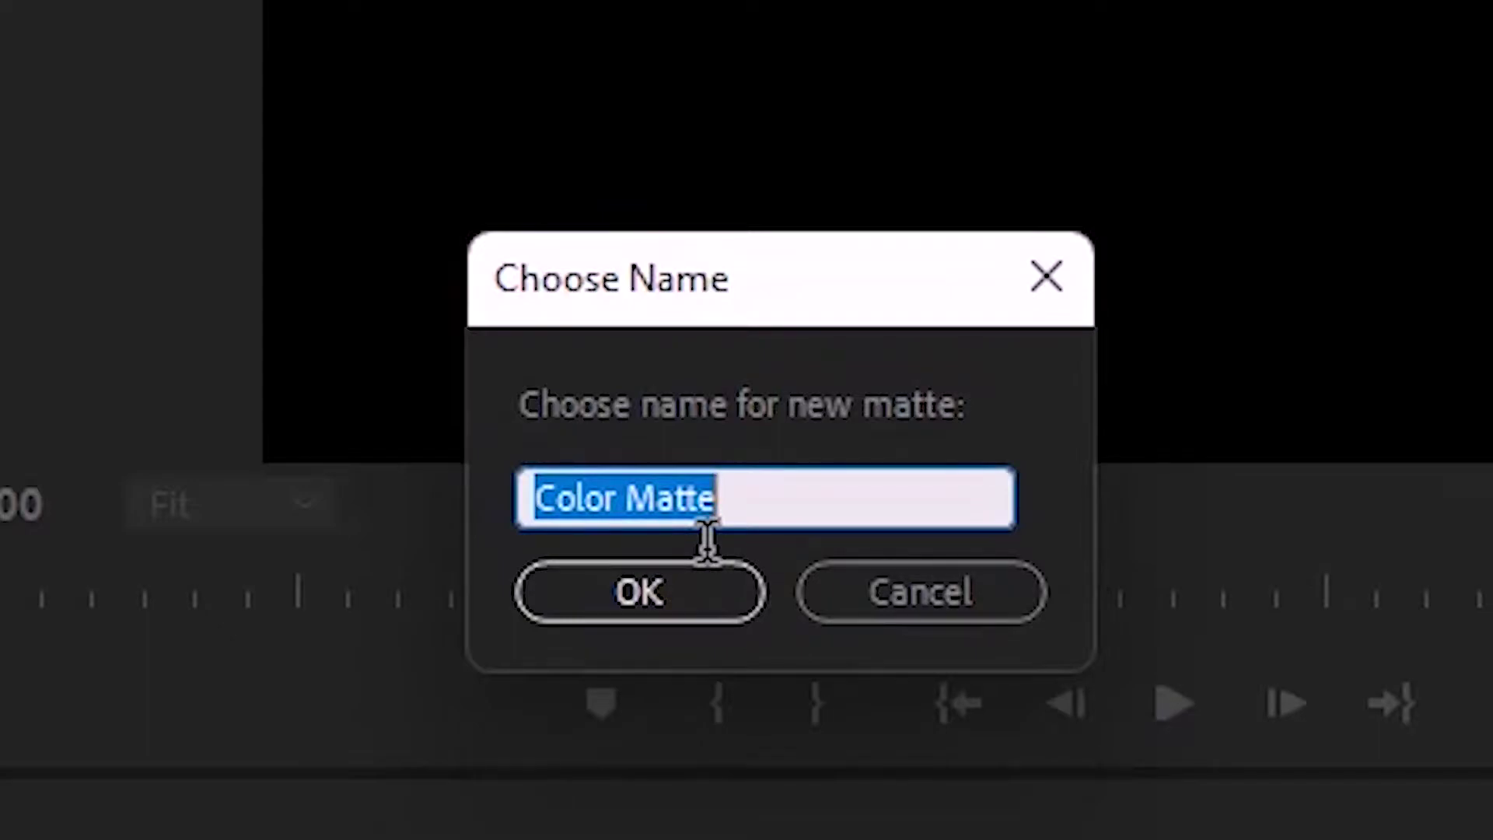
- Name the new color matte "Blue Colour"
text(Colour)
key(Home)
text(B)
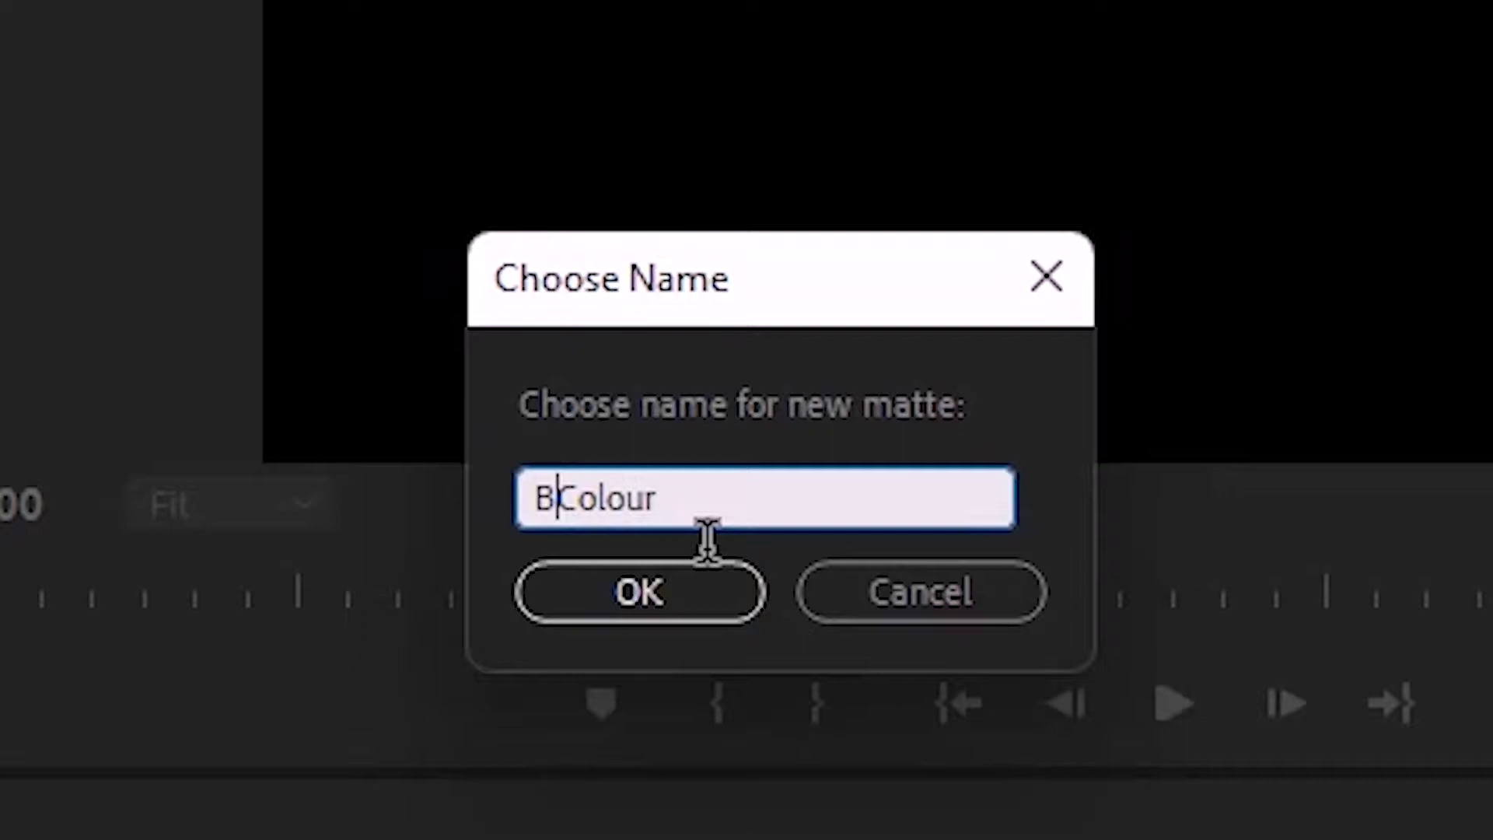
text(lue)
key(Return)
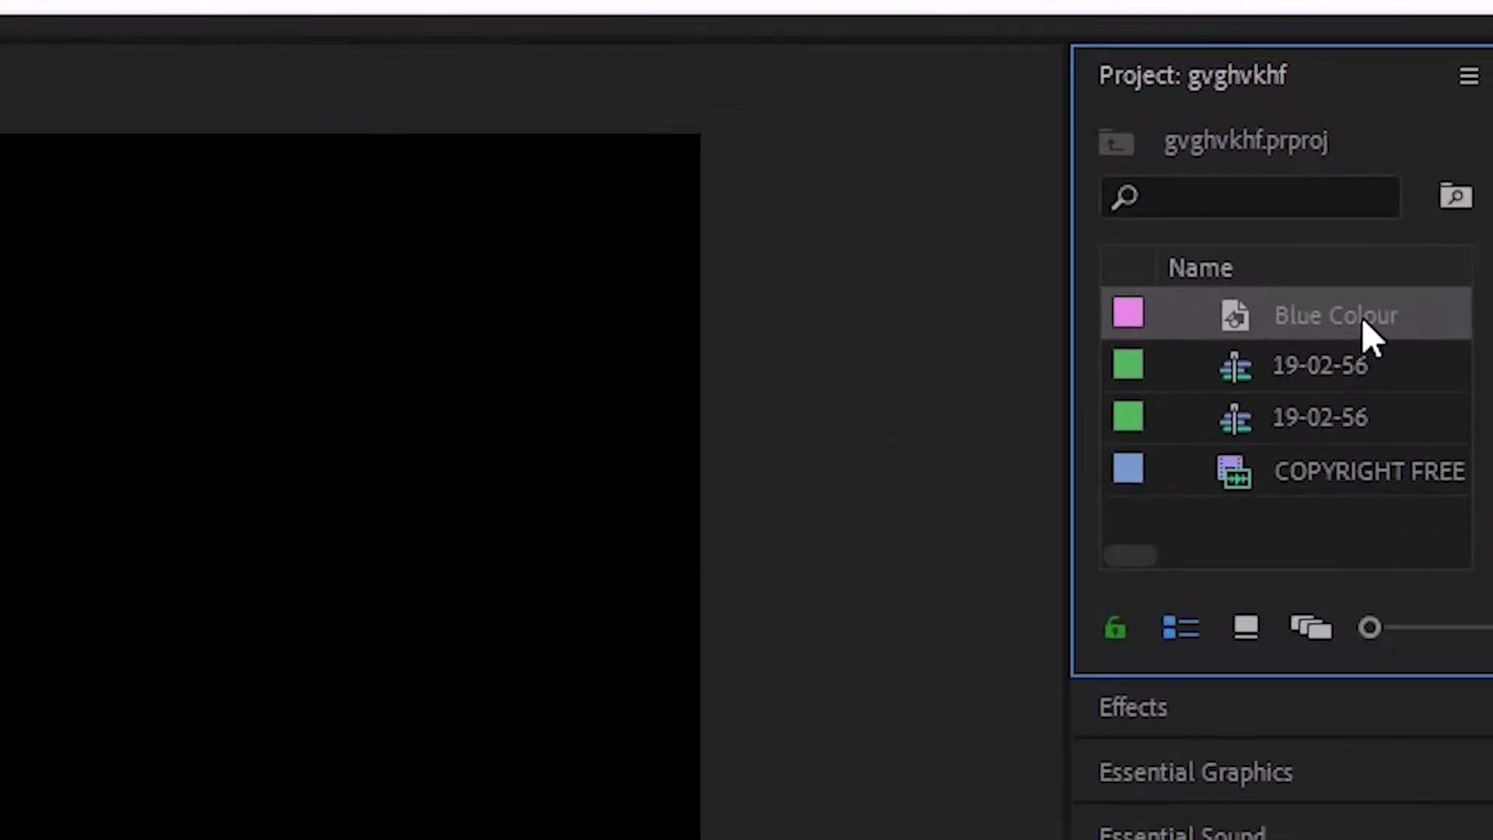
- Place the Blue Colour matte on track V1 at the sequence start and extend it to the end of the footage
drag(1422, 178, 1391, 187)
drag(1293, 354, 346, 634)
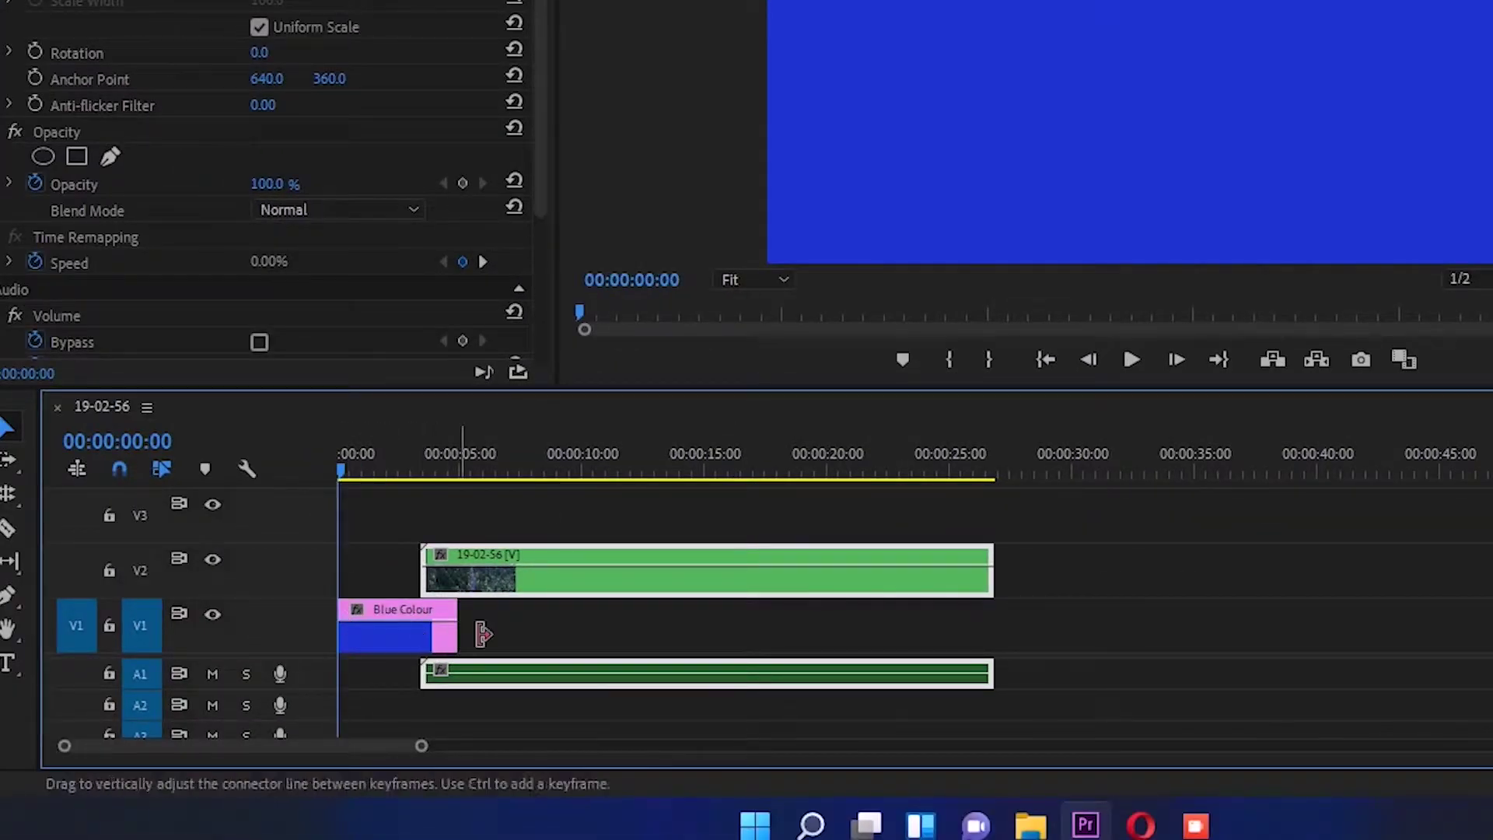
drag(466, 641, 994, 645)
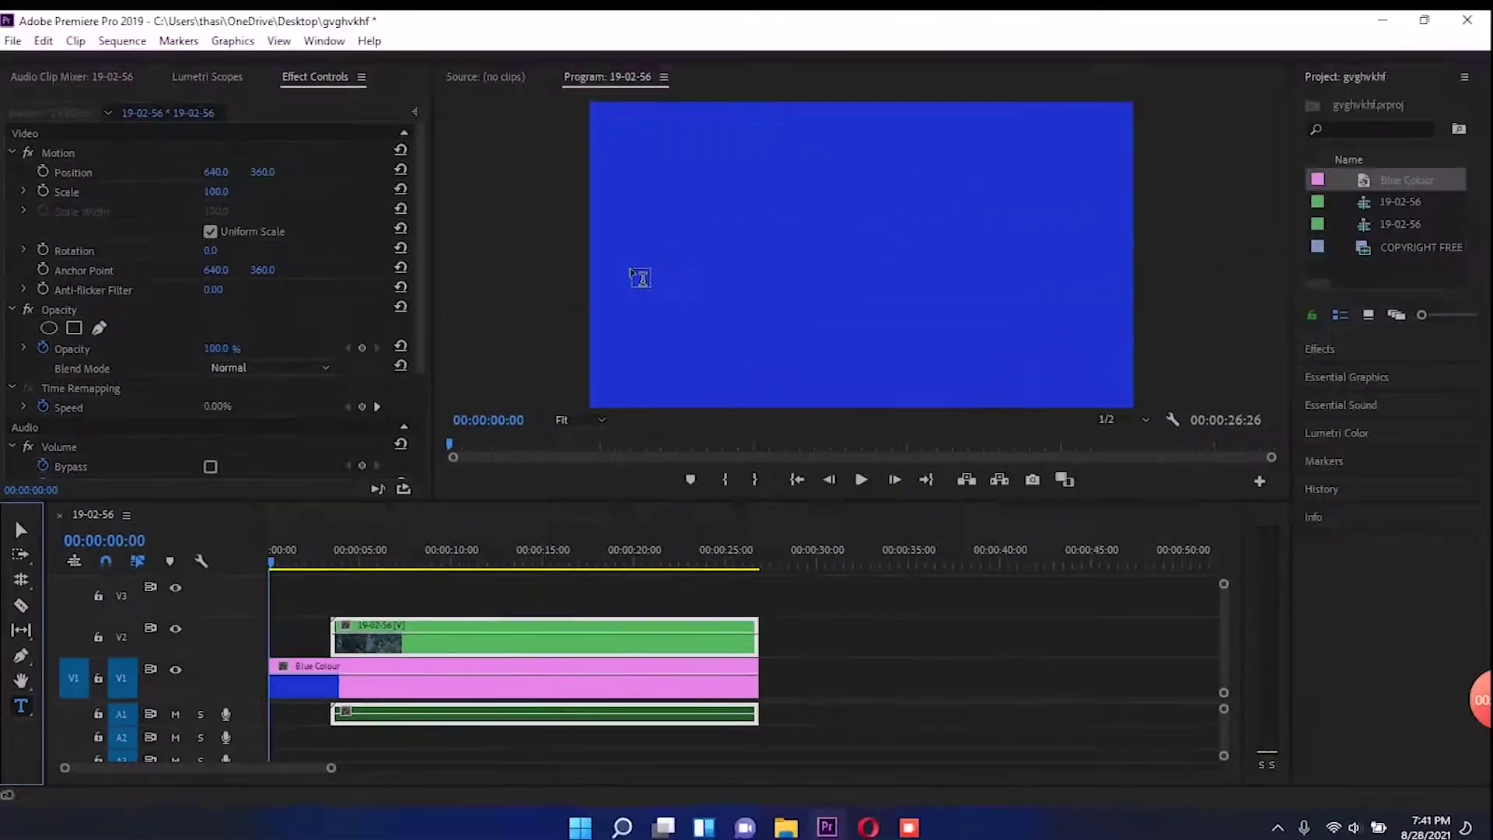
- Add a text layer over the blue matte reading "Tcn editing" in the Vermin Vibes font
click(635, 260)
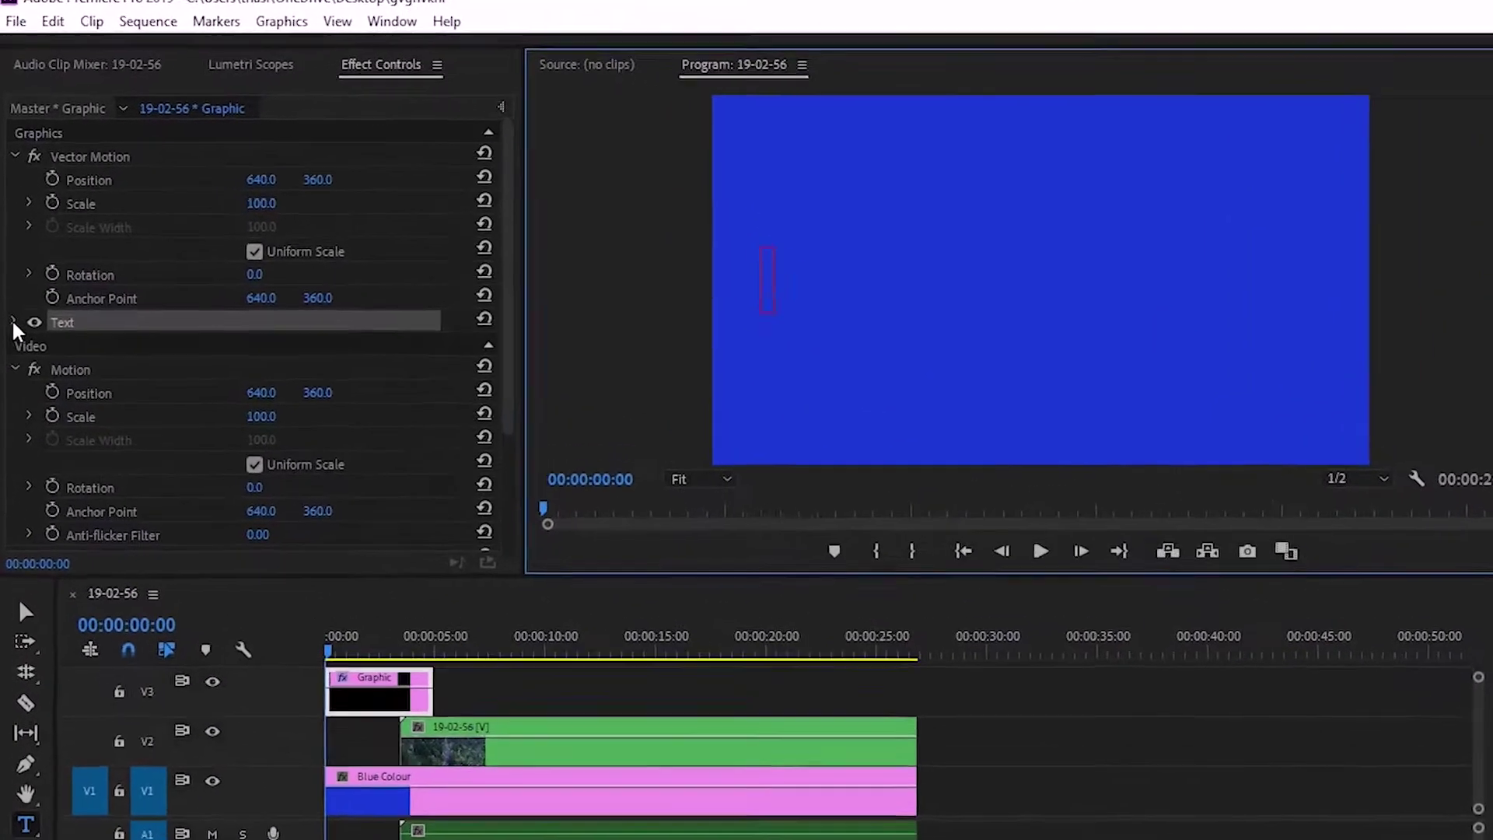
click(11, 289)
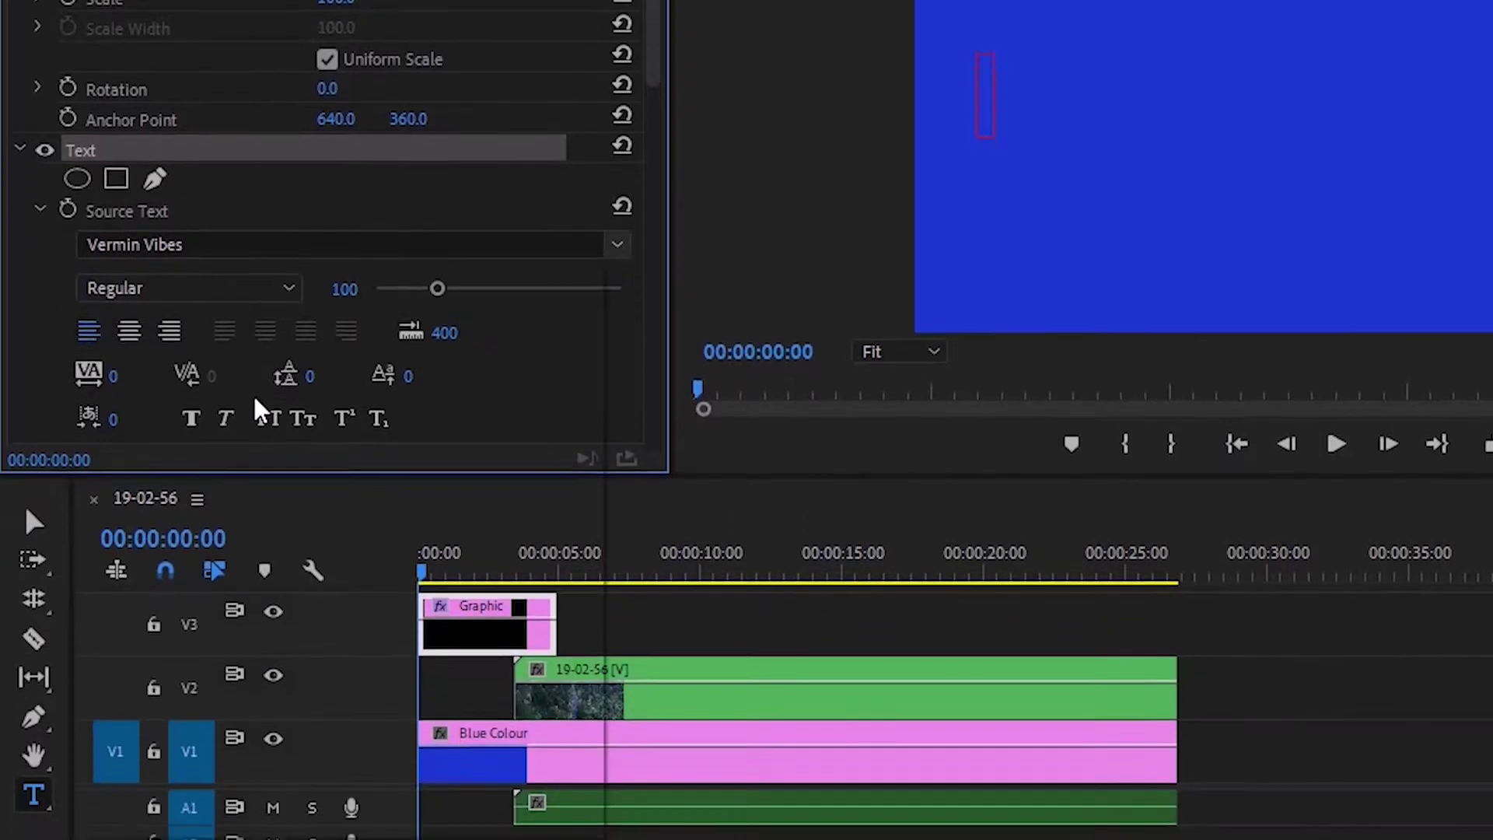
click(618, 439)
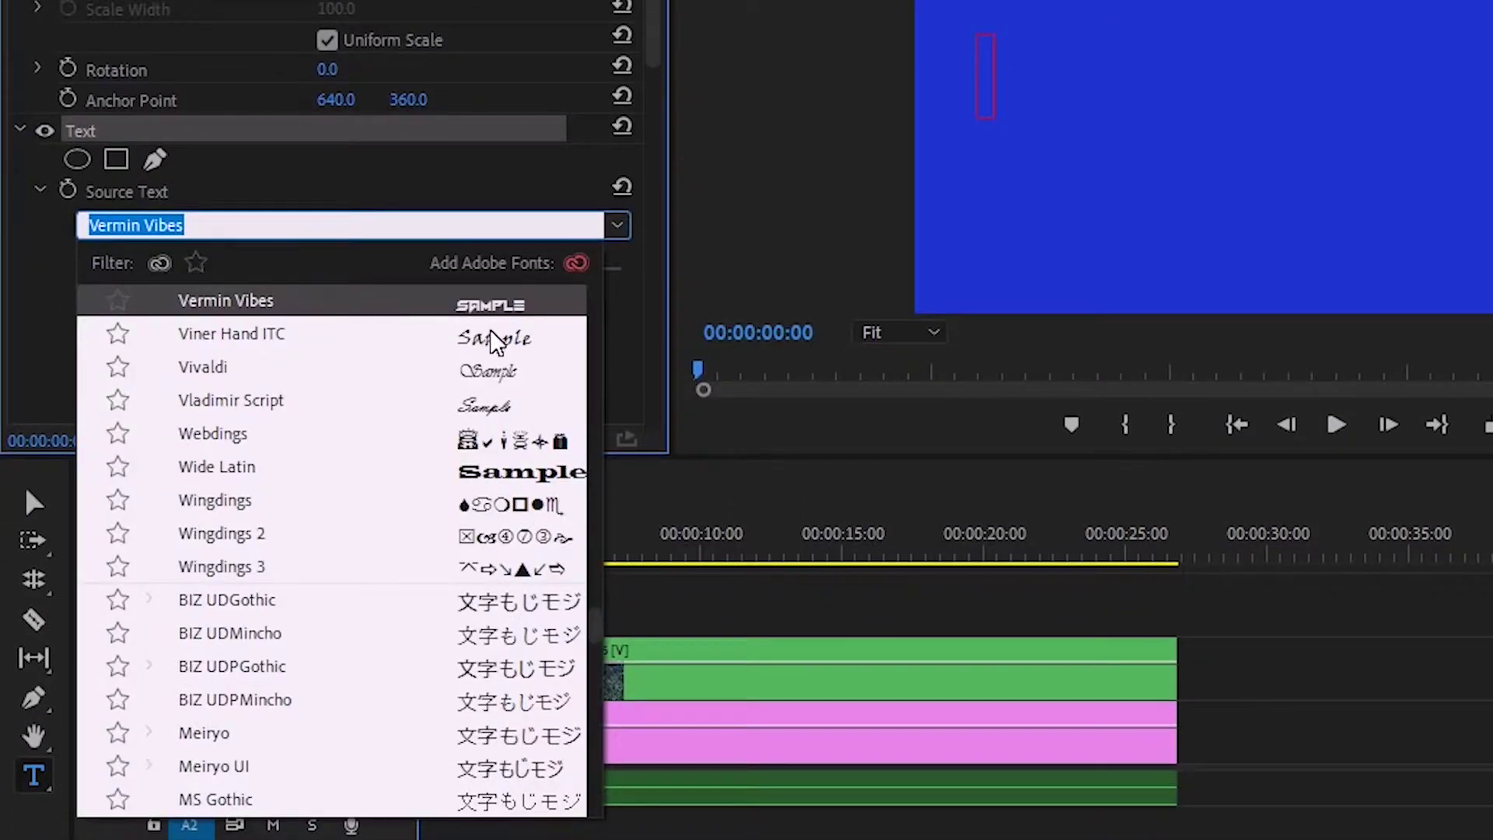
scroll(460, 455, up, 4)
scroll(461, 459, down, 2)
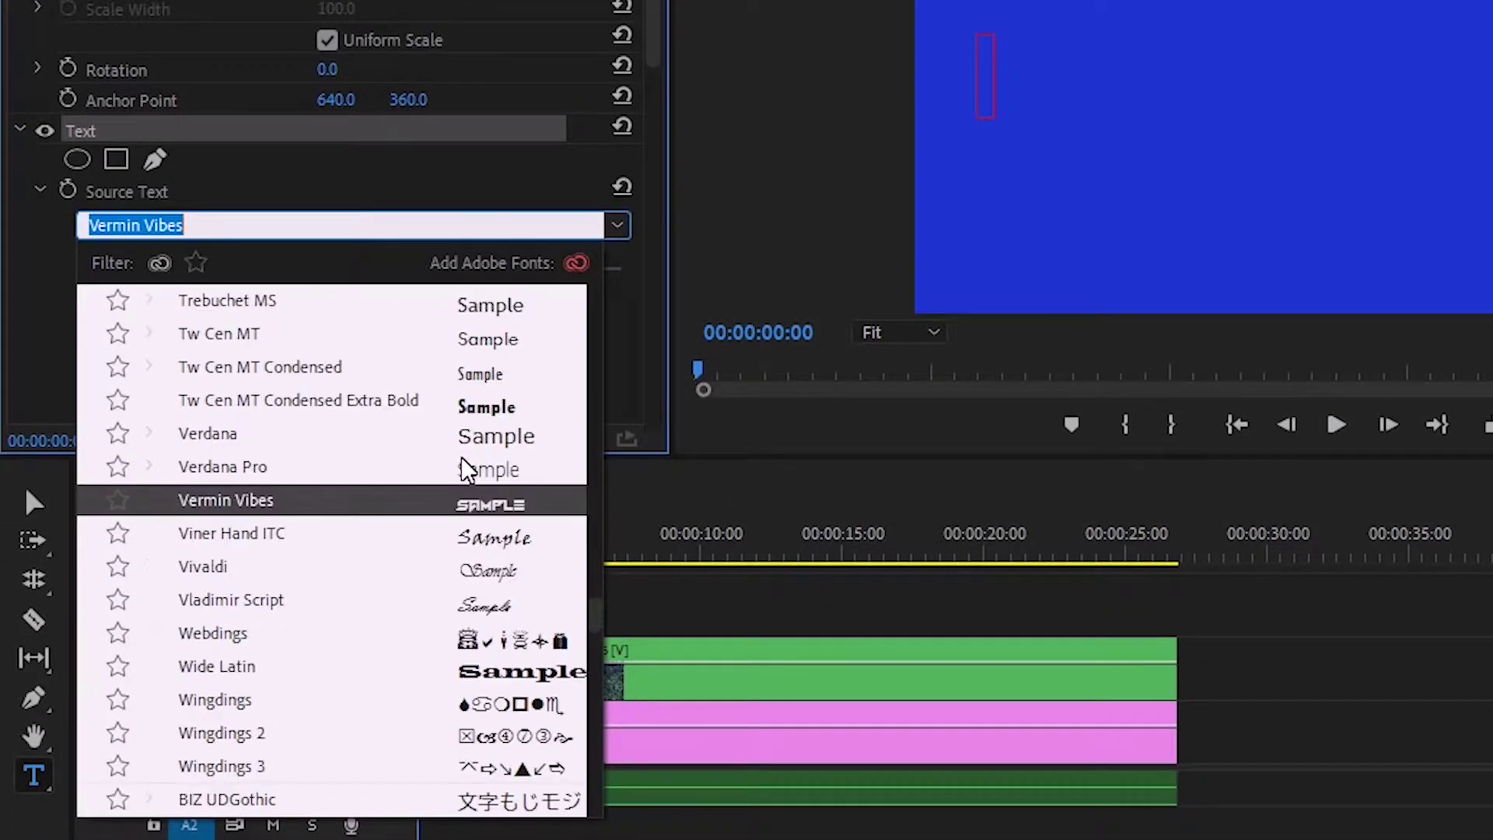
click(465, 504)
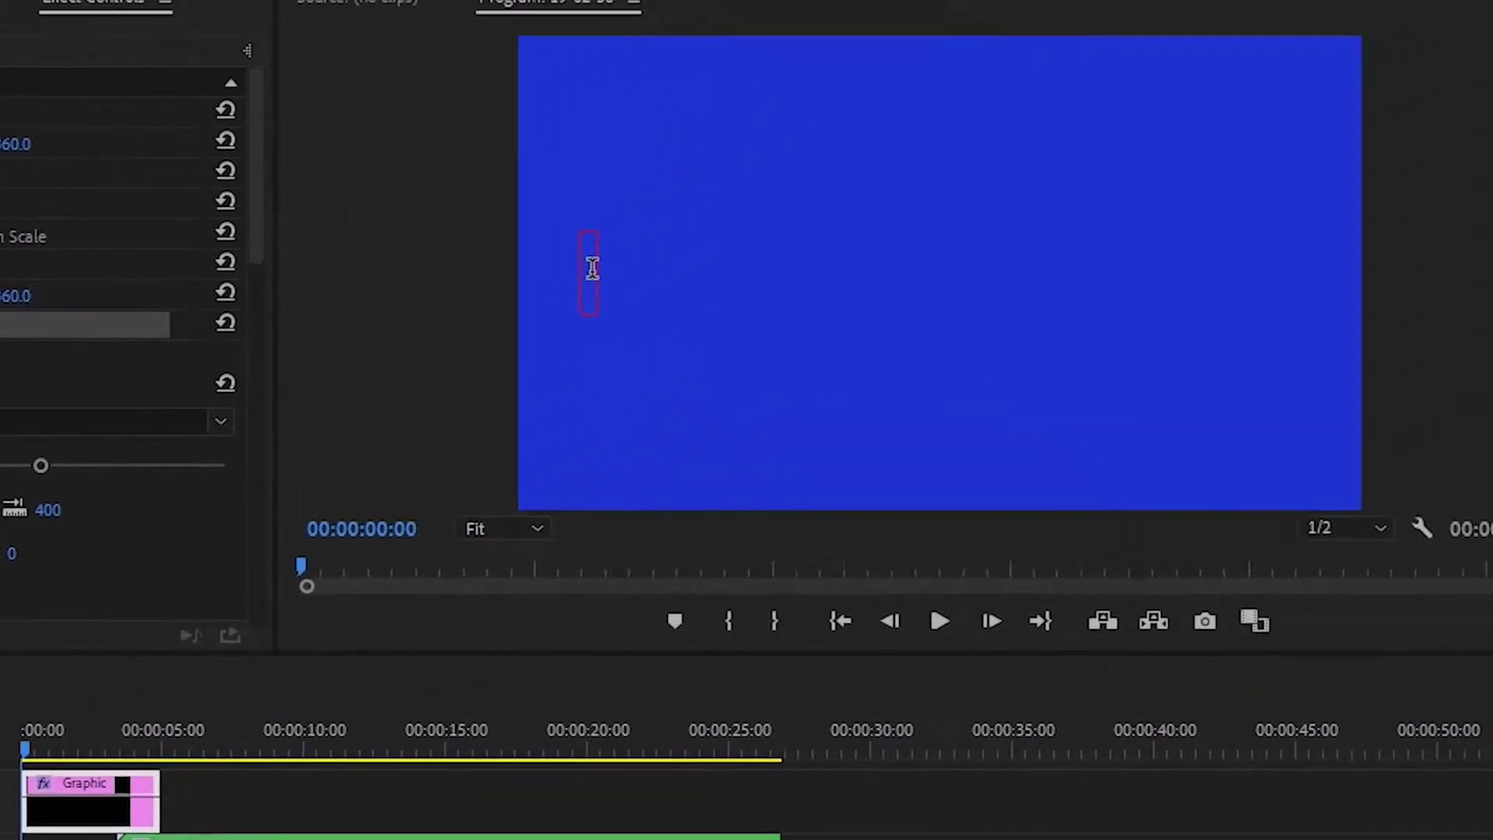
text(t)
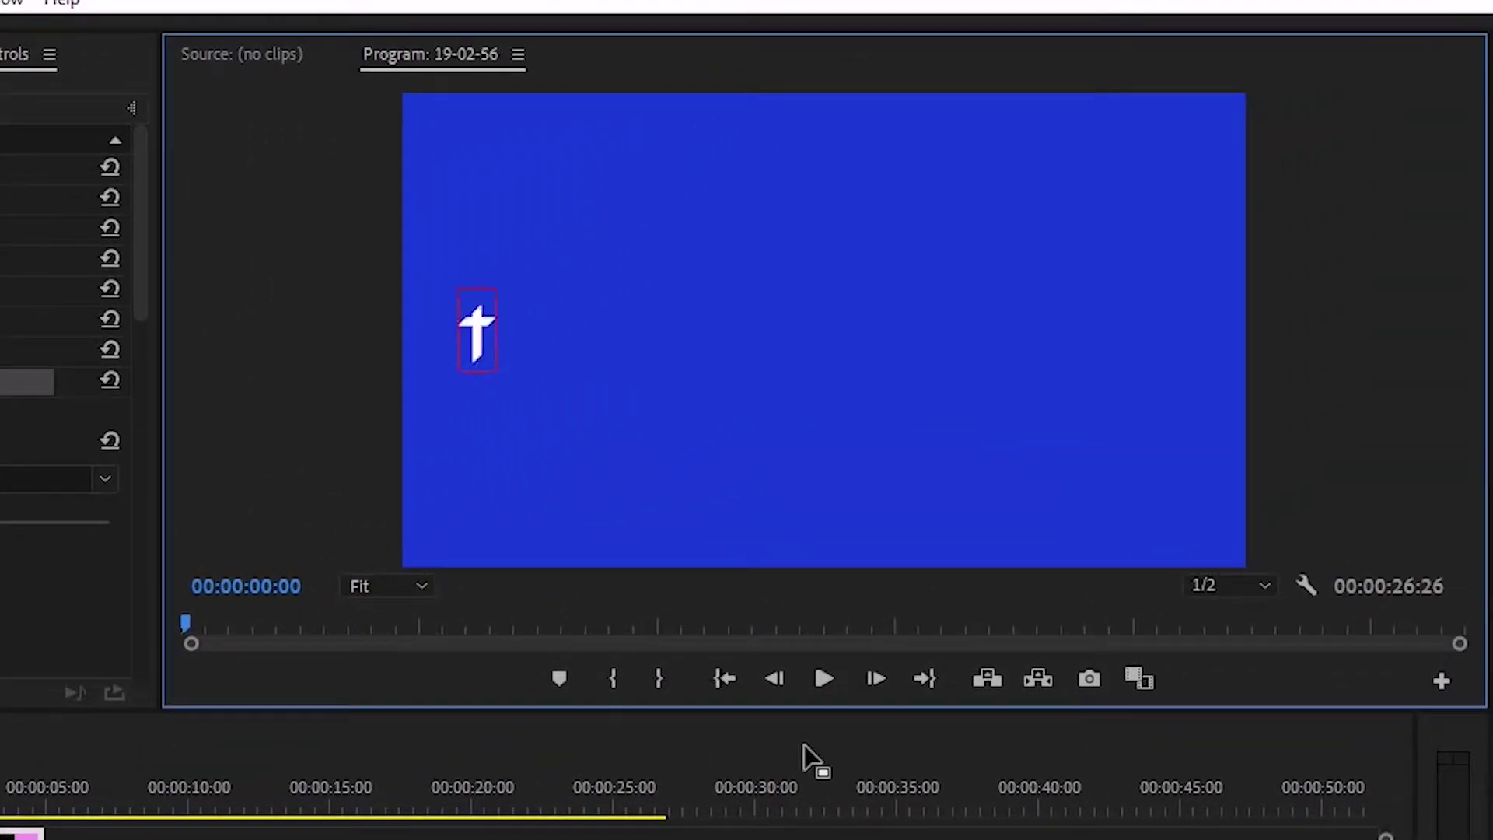
text(cN)
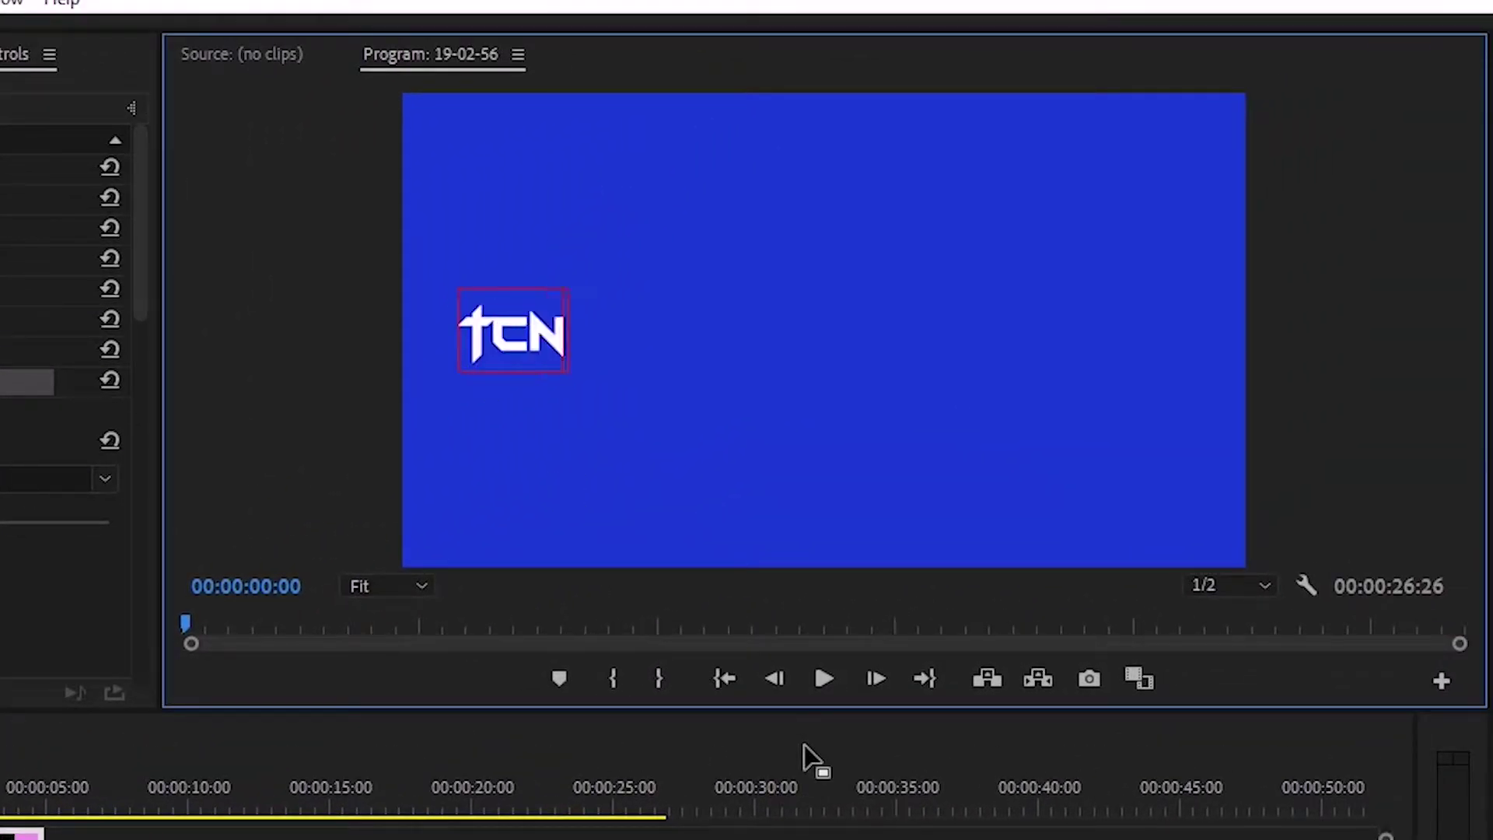
text( EDITING)
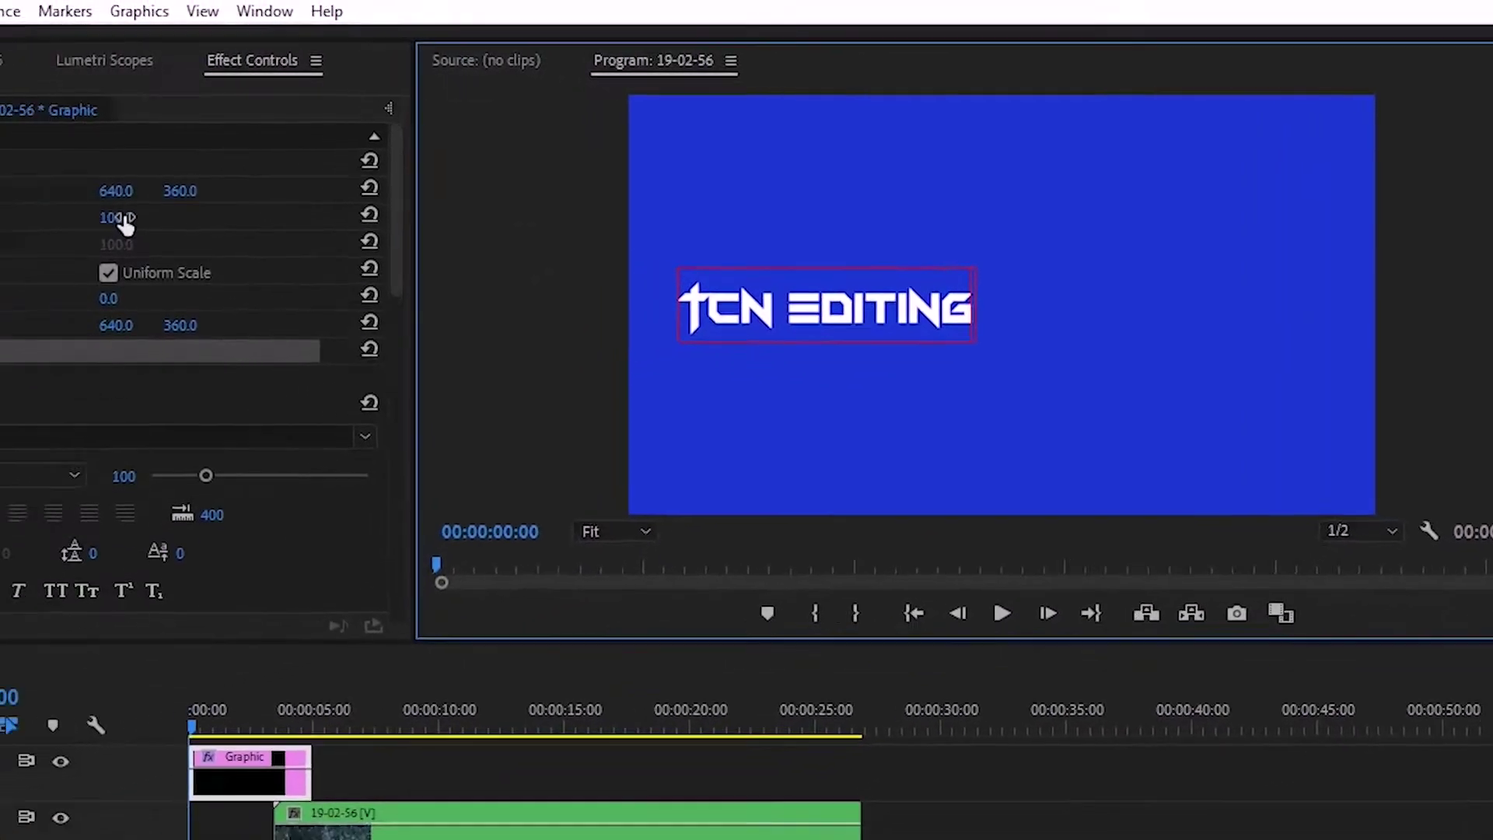
- Scale the title graphic to 111 and centre it in the frame at position 942, 391
drag(0, 238, 0, 213)
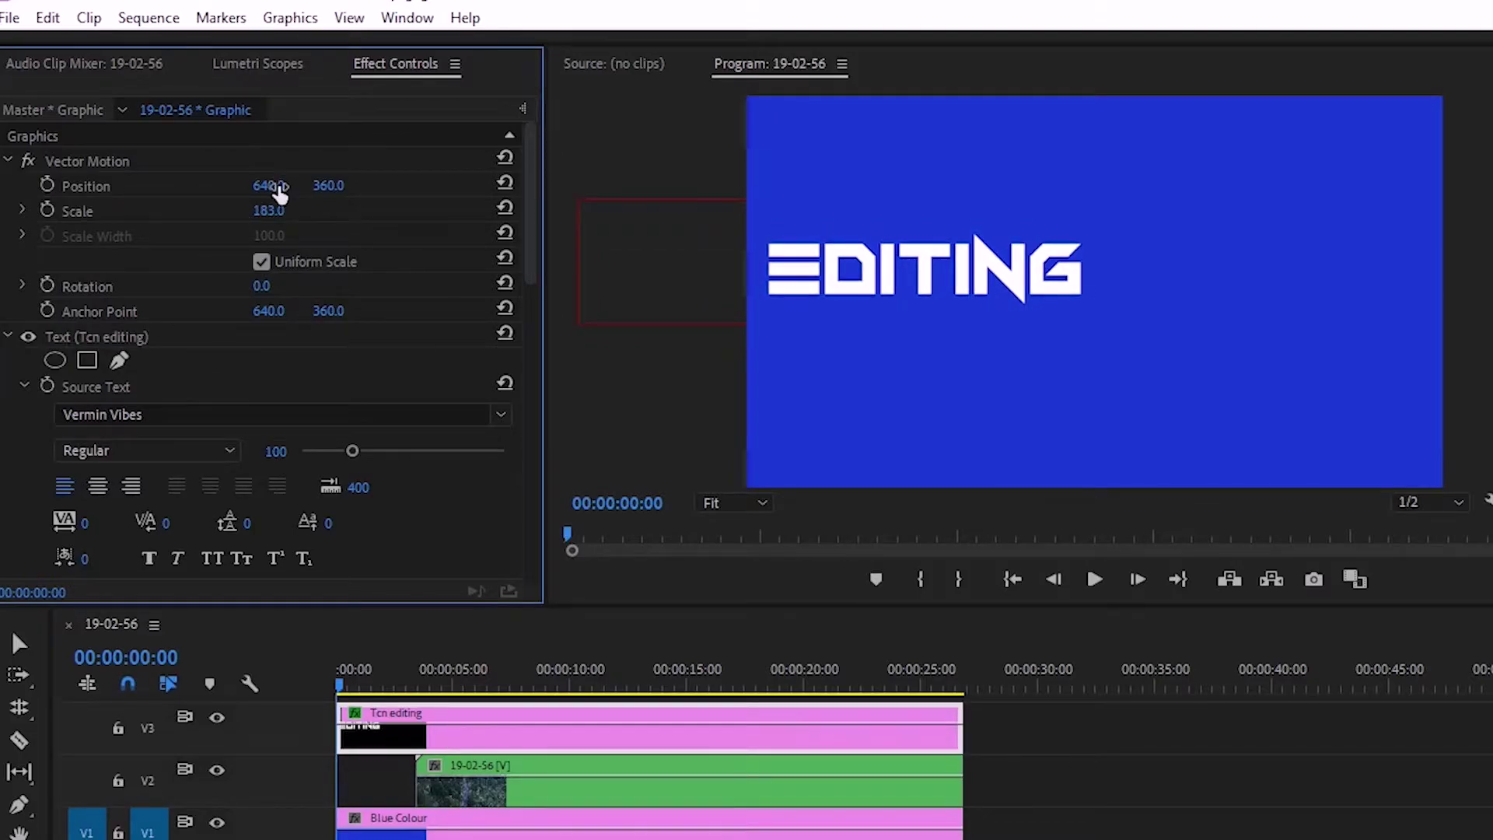
drag(280, 193, 338, 191)
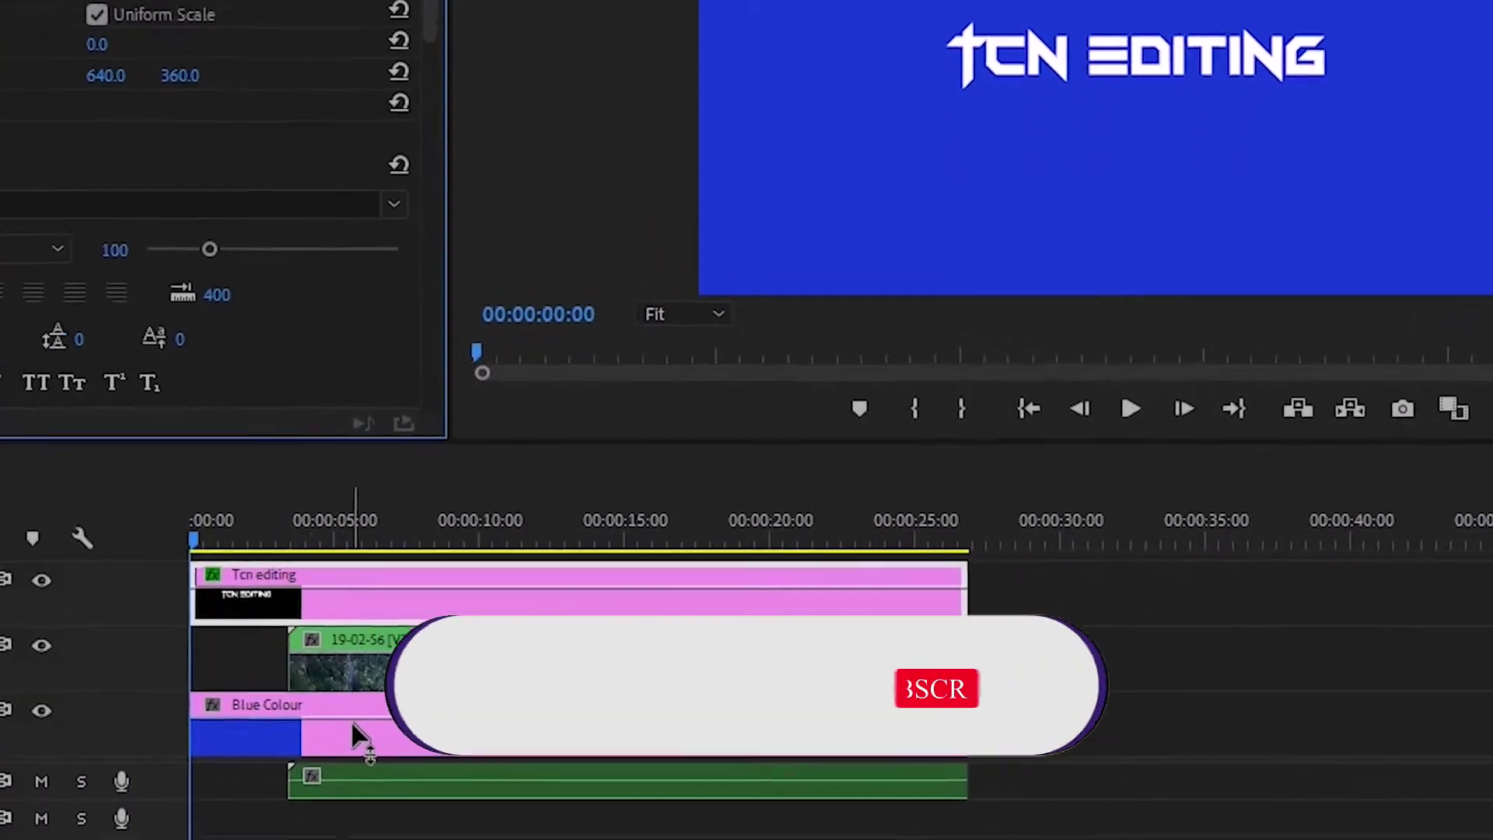
- Apply the Track Matte Key effect to the Blue Colour clip on track V1
click(271, 725)
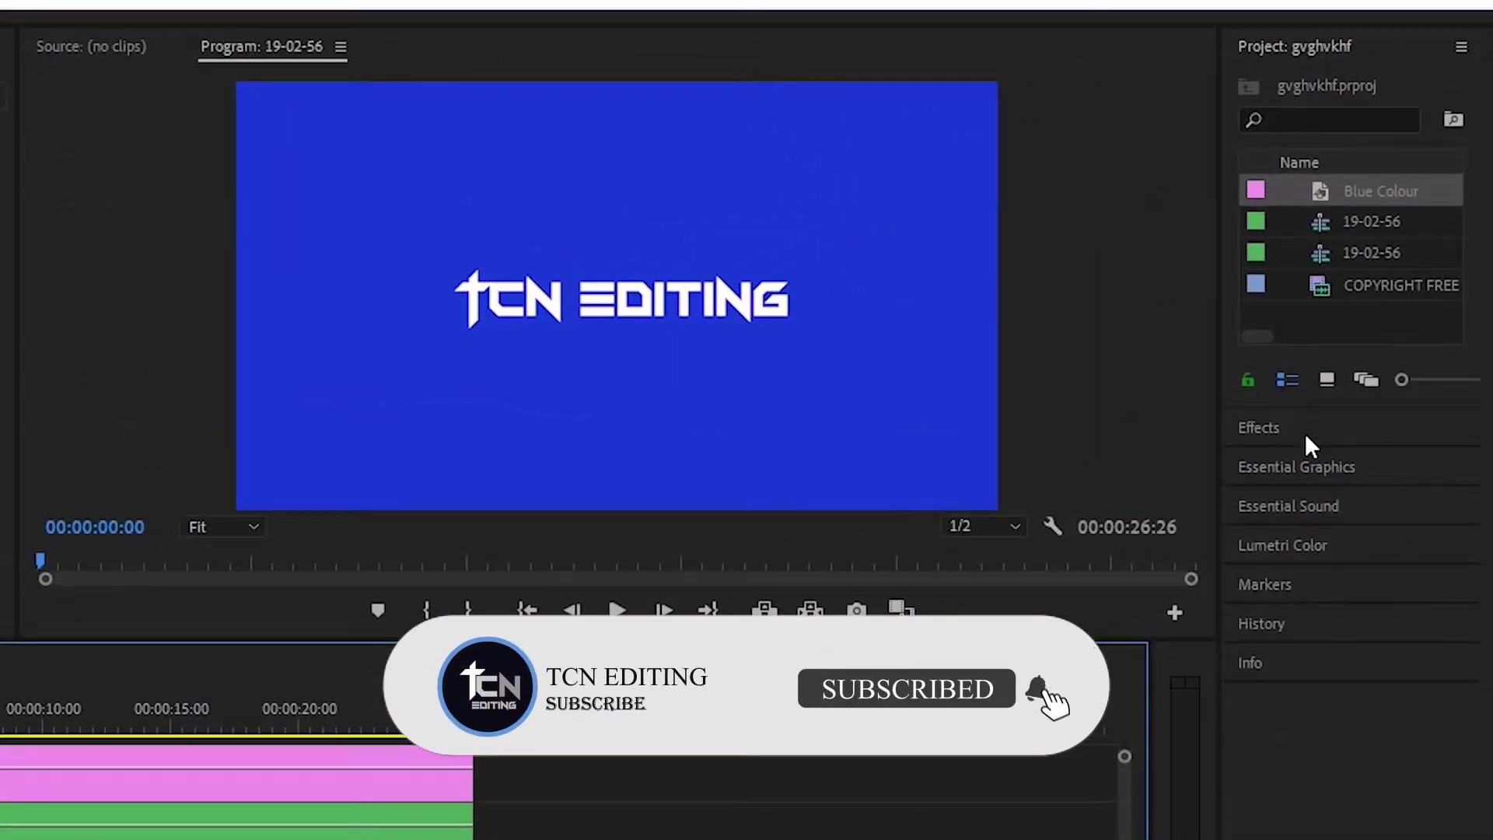
click(1306, 435)
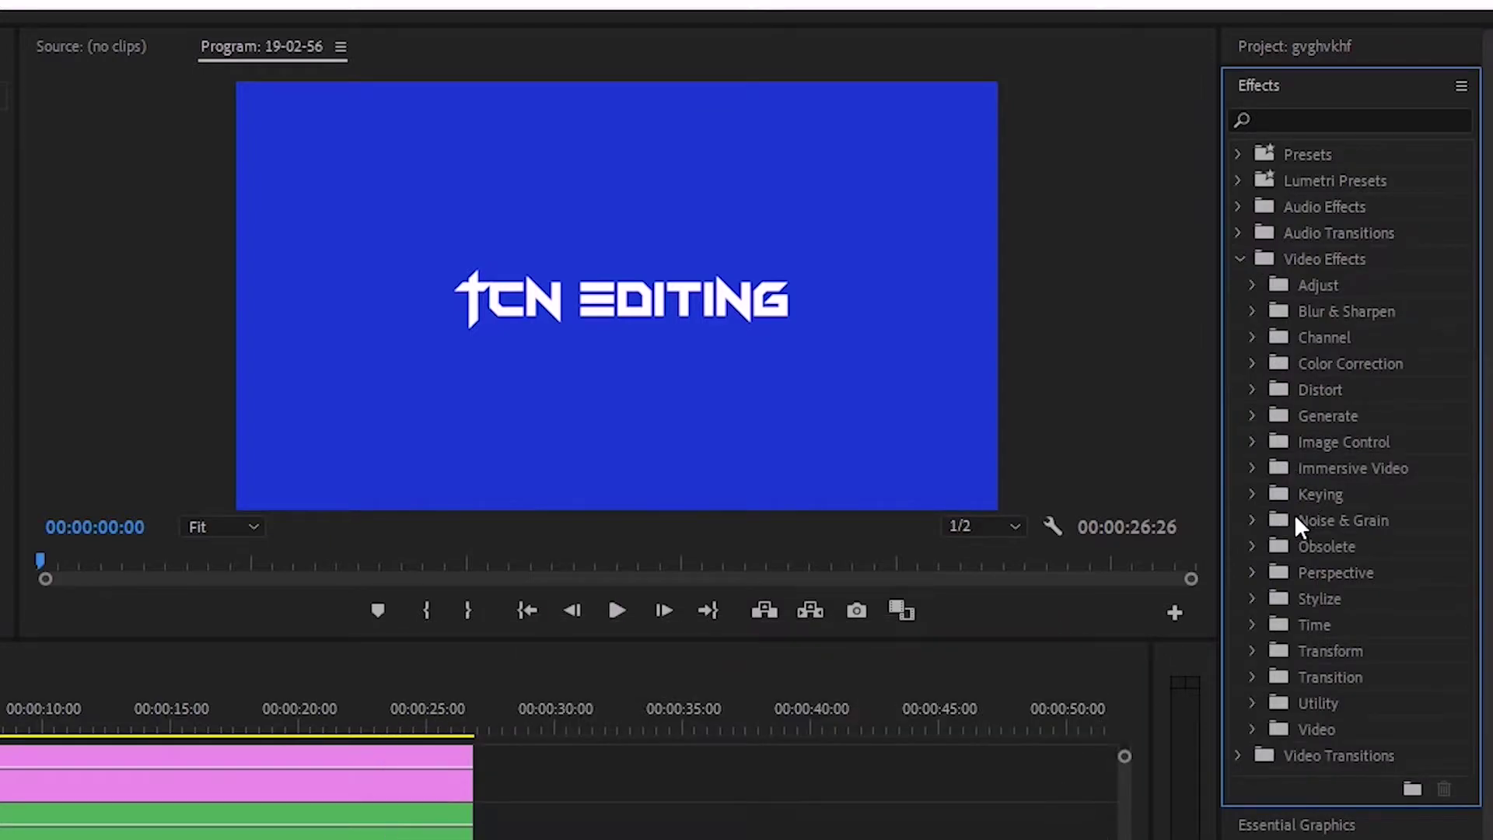
click(1249, 498)
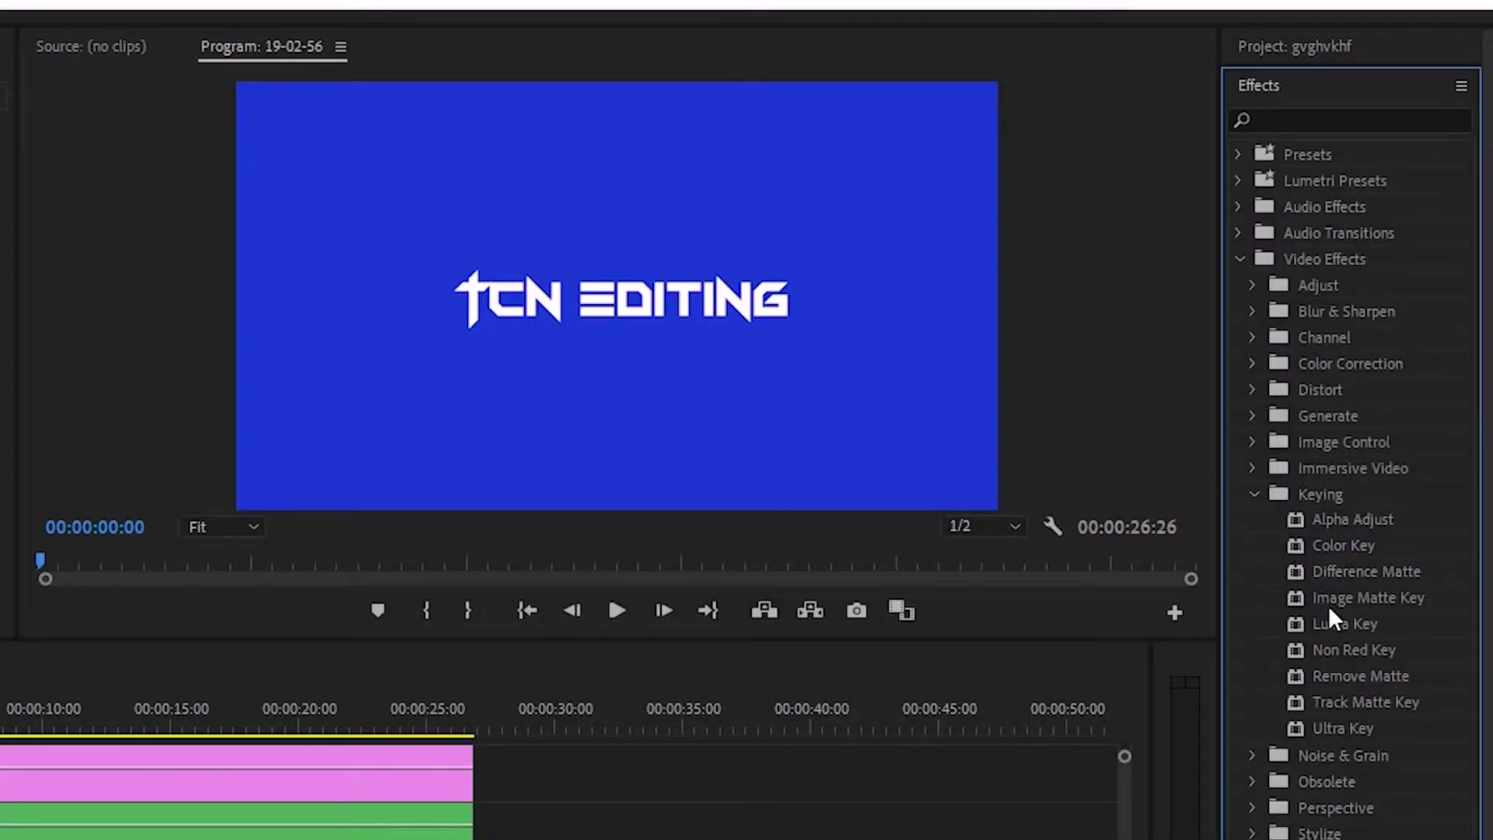
drag(1380, 698, 0, 839)
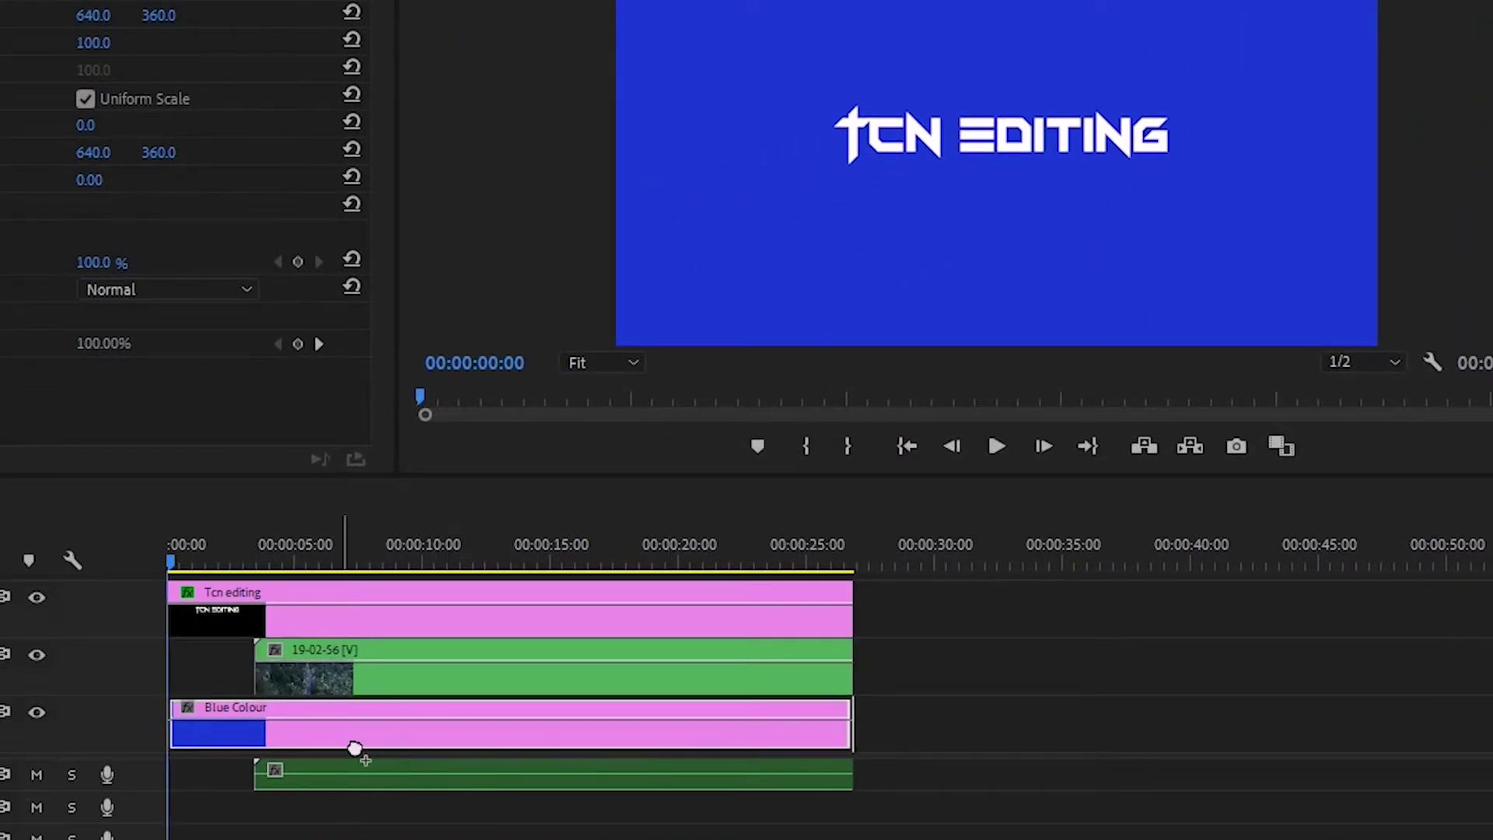
drag(355, 748, 341, 759)
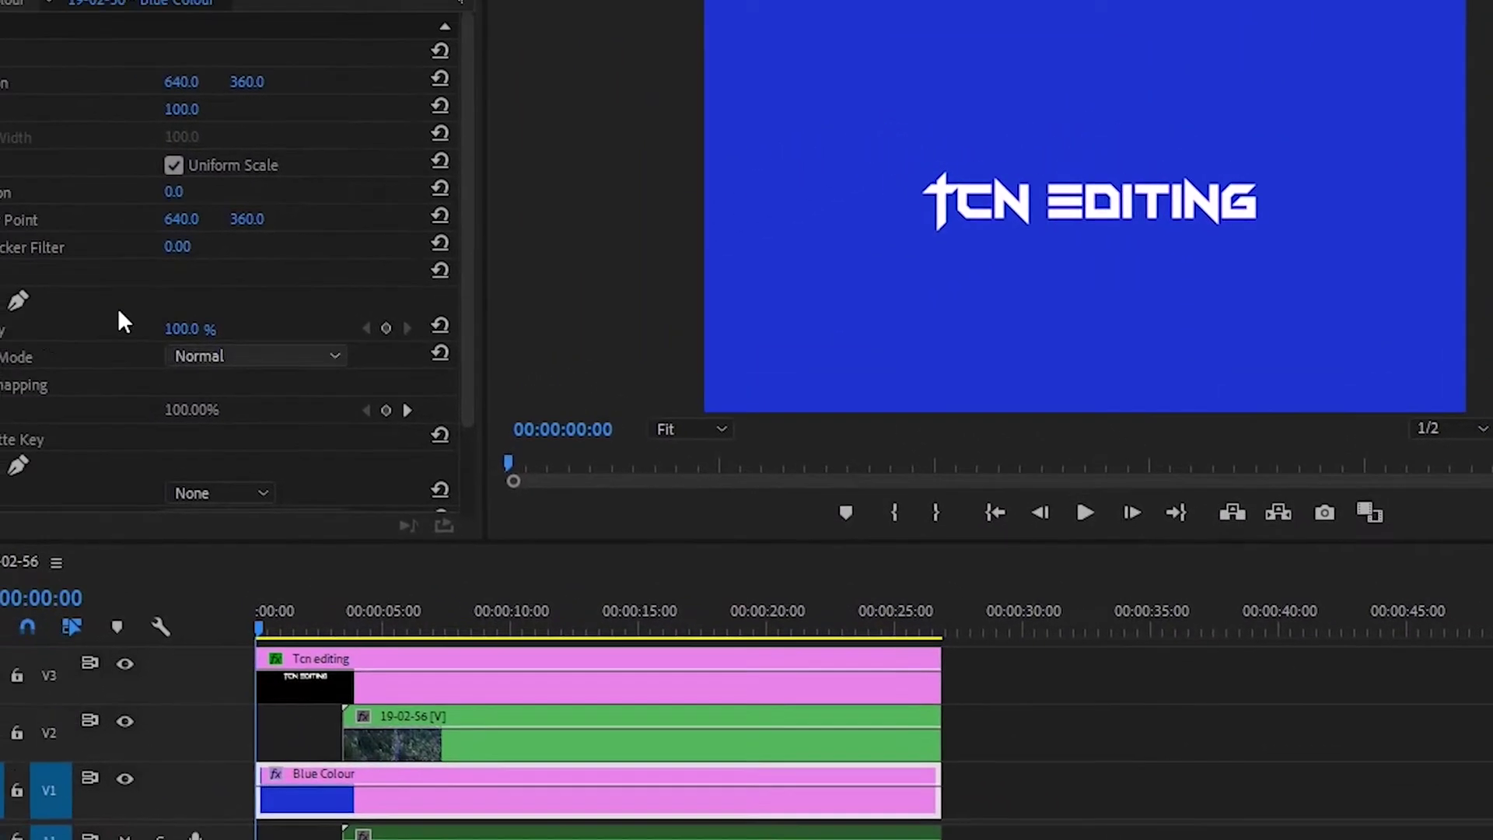
- Set the Blue Colour clip's Track Matte Key to use Video 3 as its matte
scroll(31, 382, down, 3)
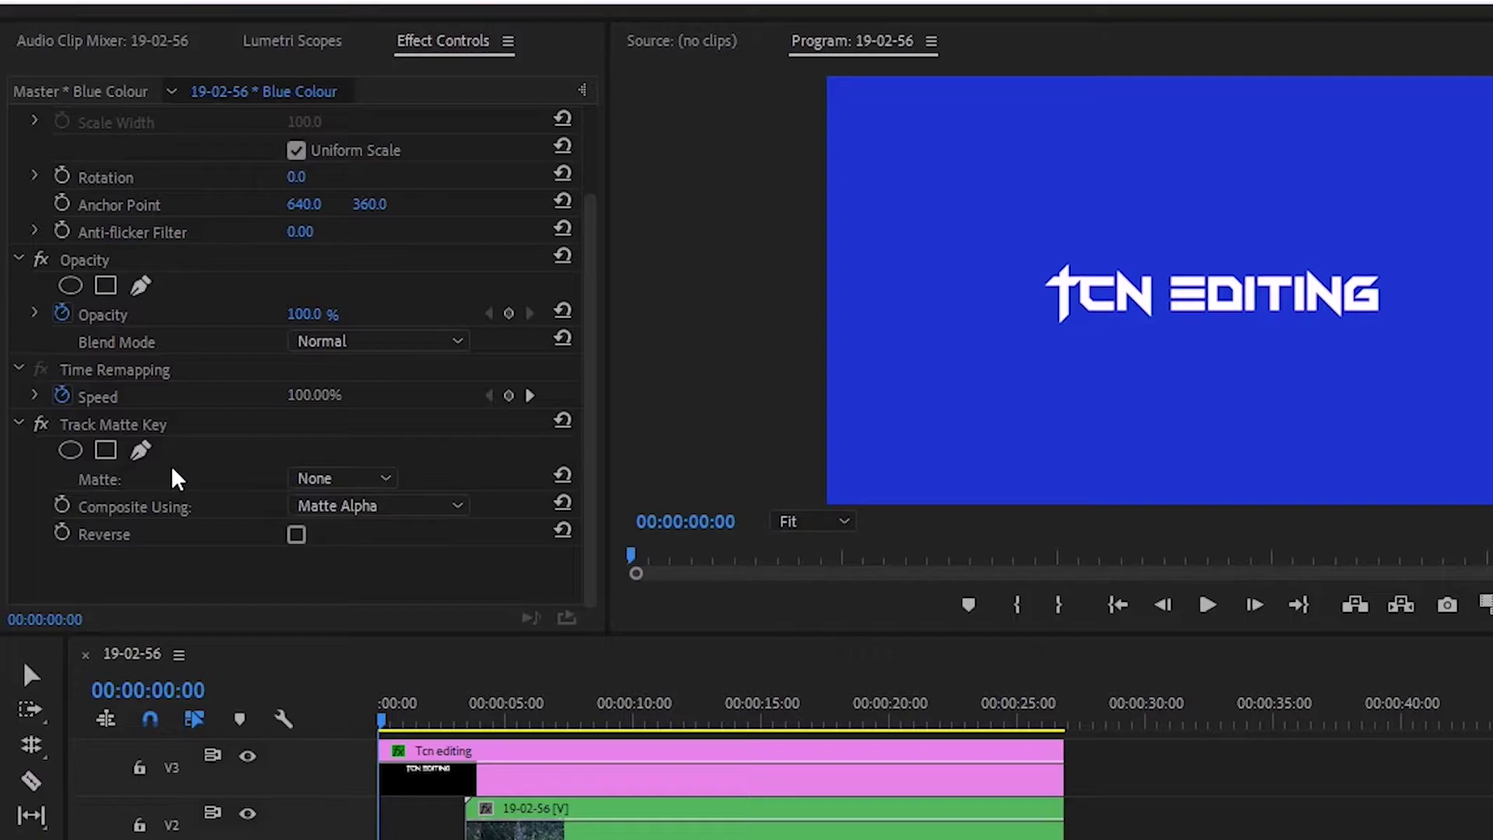
click(343, 480)
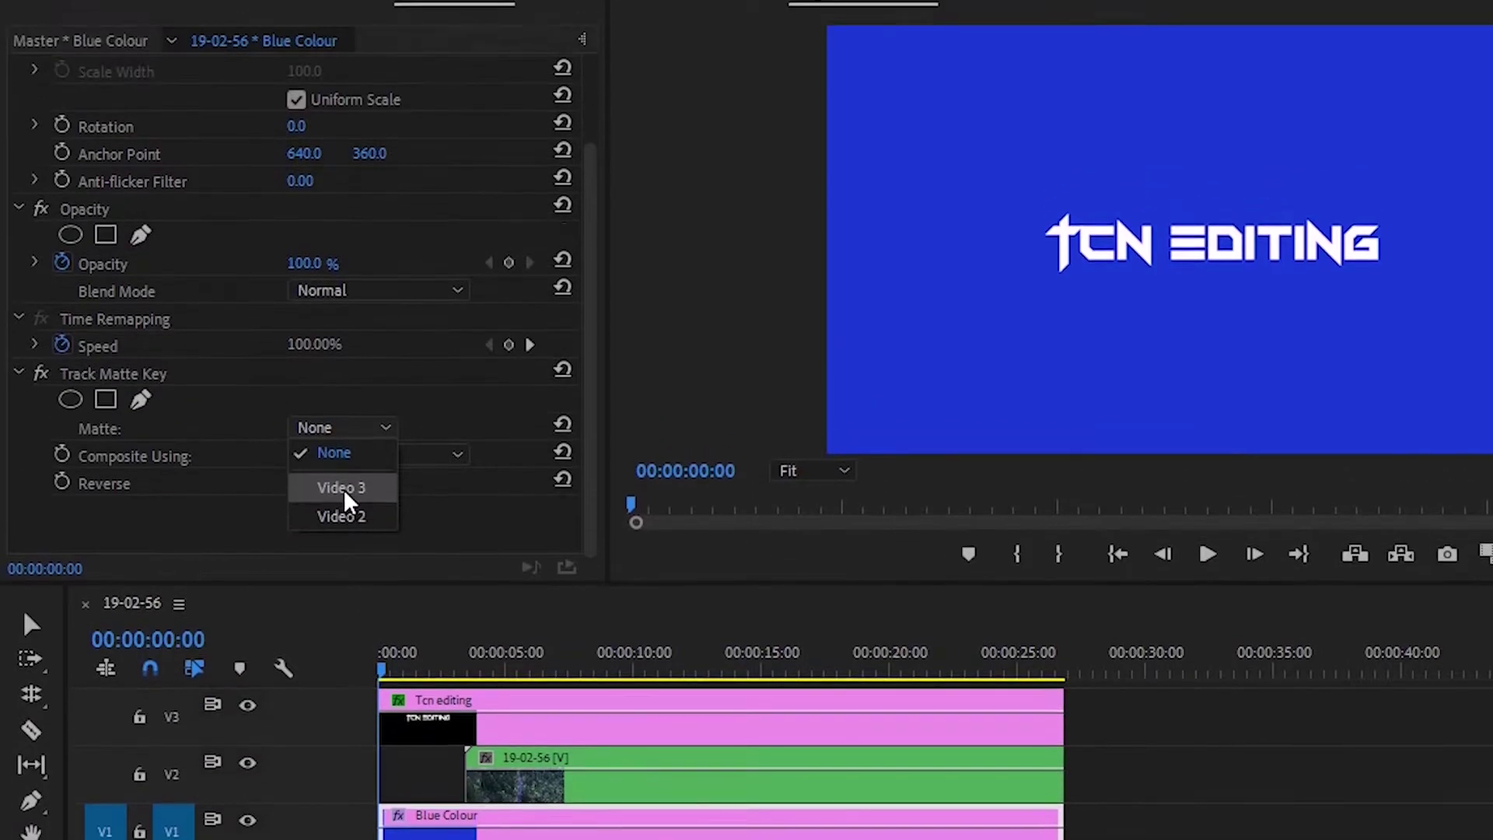
click(342, 375)
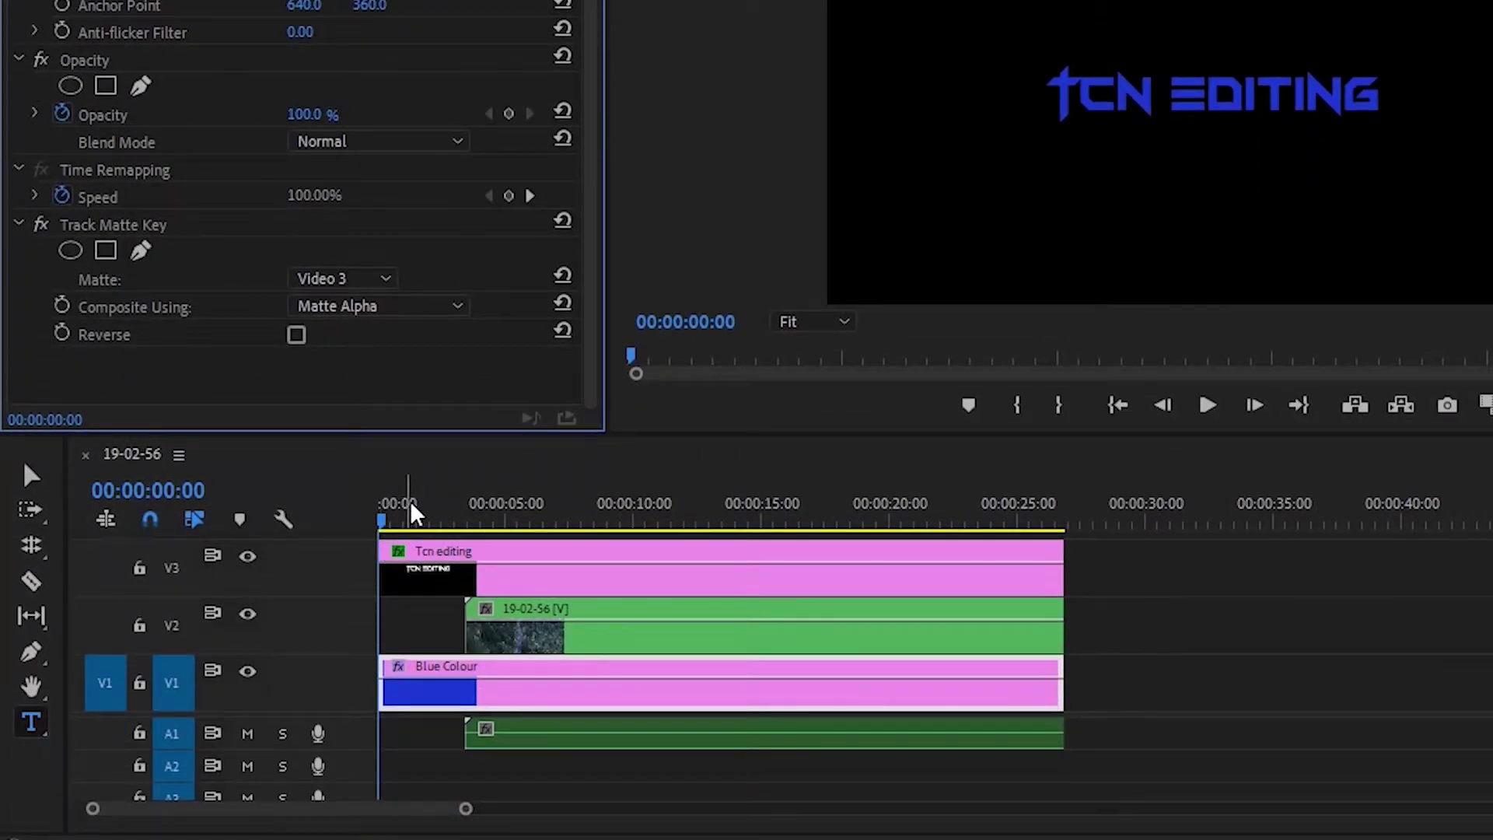
- Go to 00:00:04:16 and apply the Track Matte Key effect to the footage clip on track V2
drag(416, 514, 498, 519)
click(567, 633)
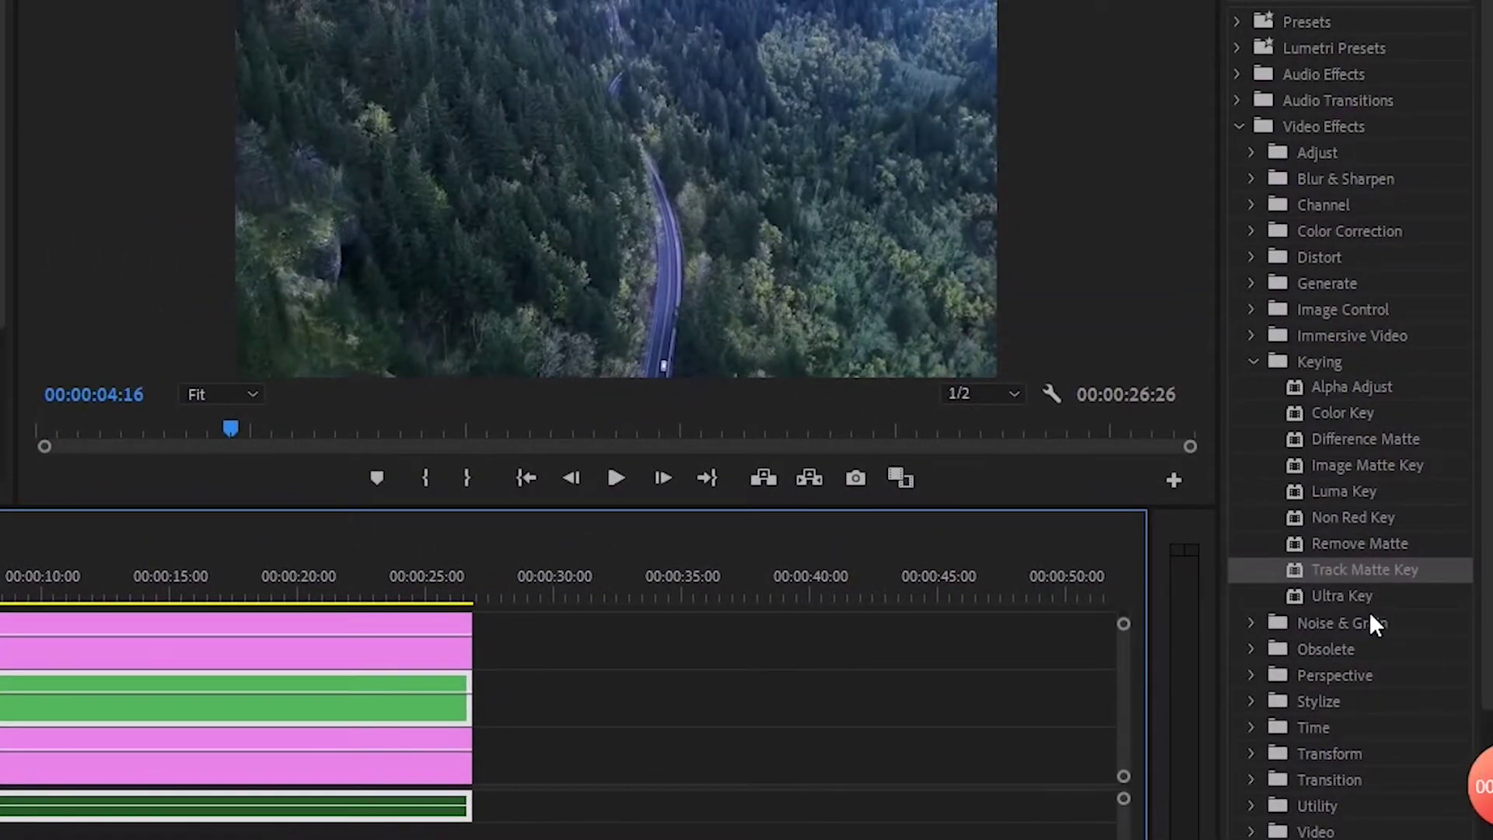
drag(1358, 580, 351, 684)
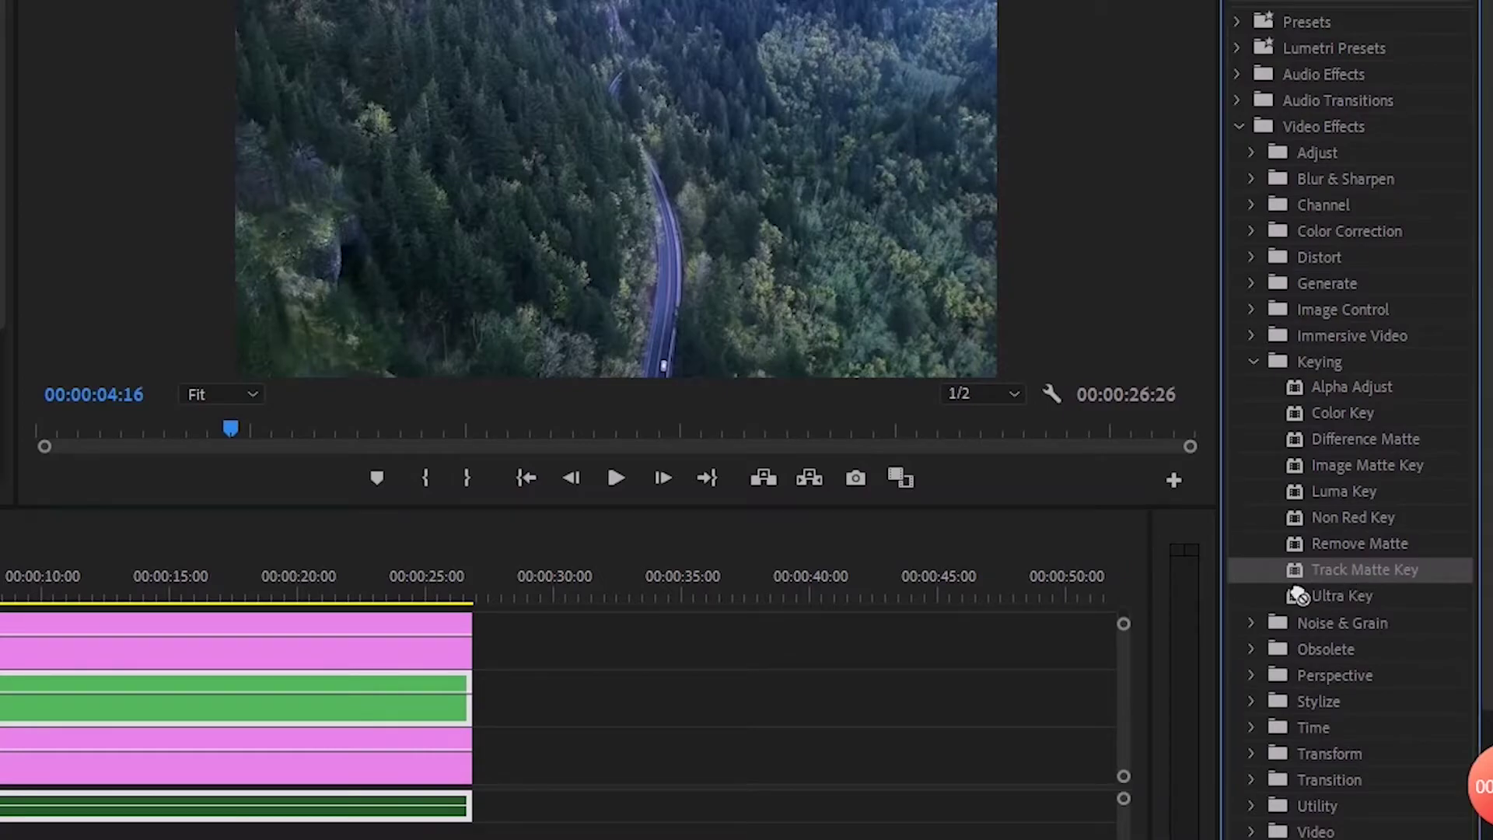
drag(693, 685, 490, 706)
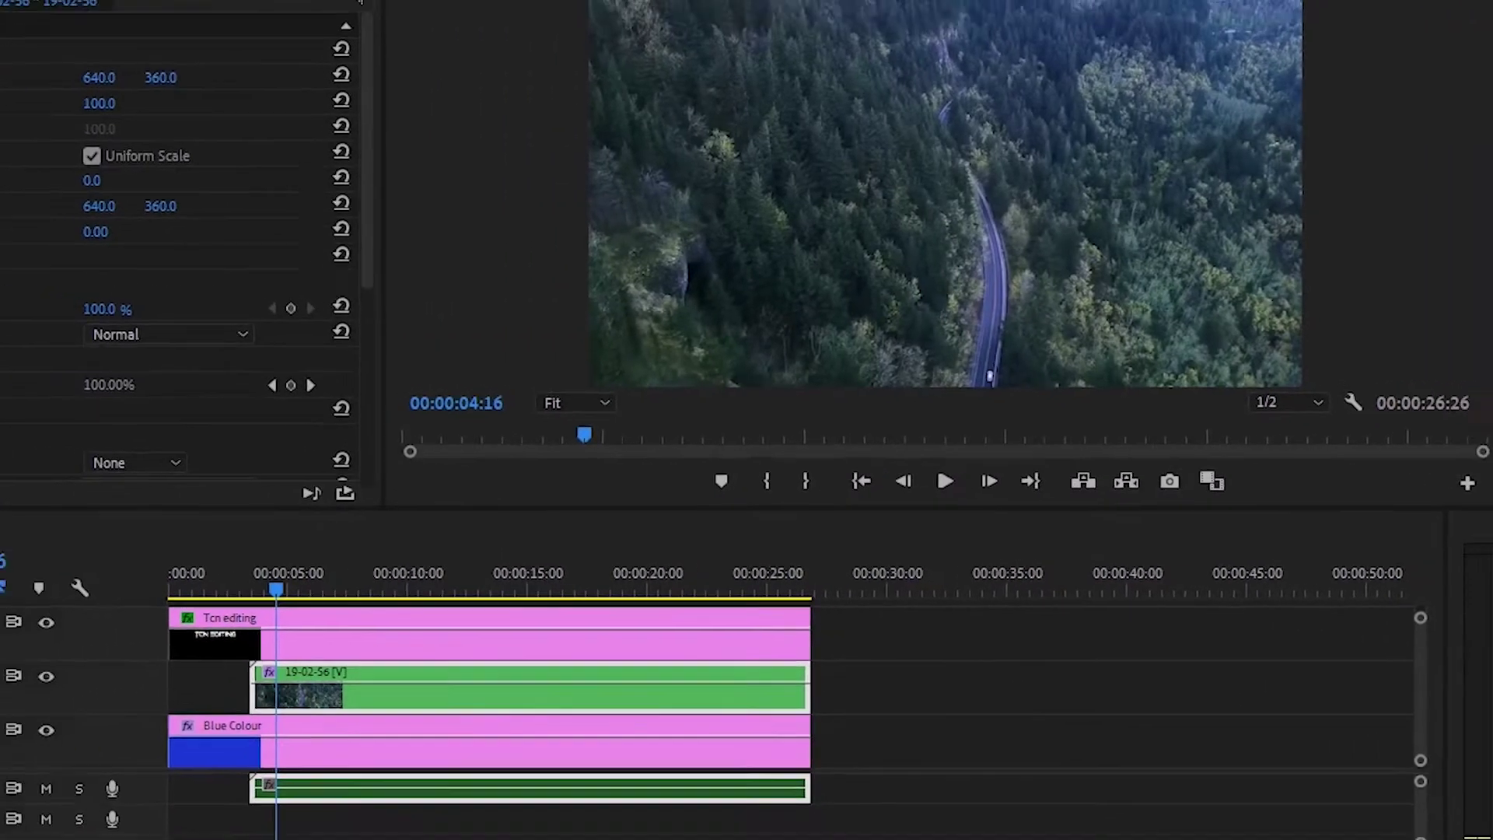
- Set the footage clip's Track Matte Key to use Video 3 as its matte
scroll(15, 388, down, 2)
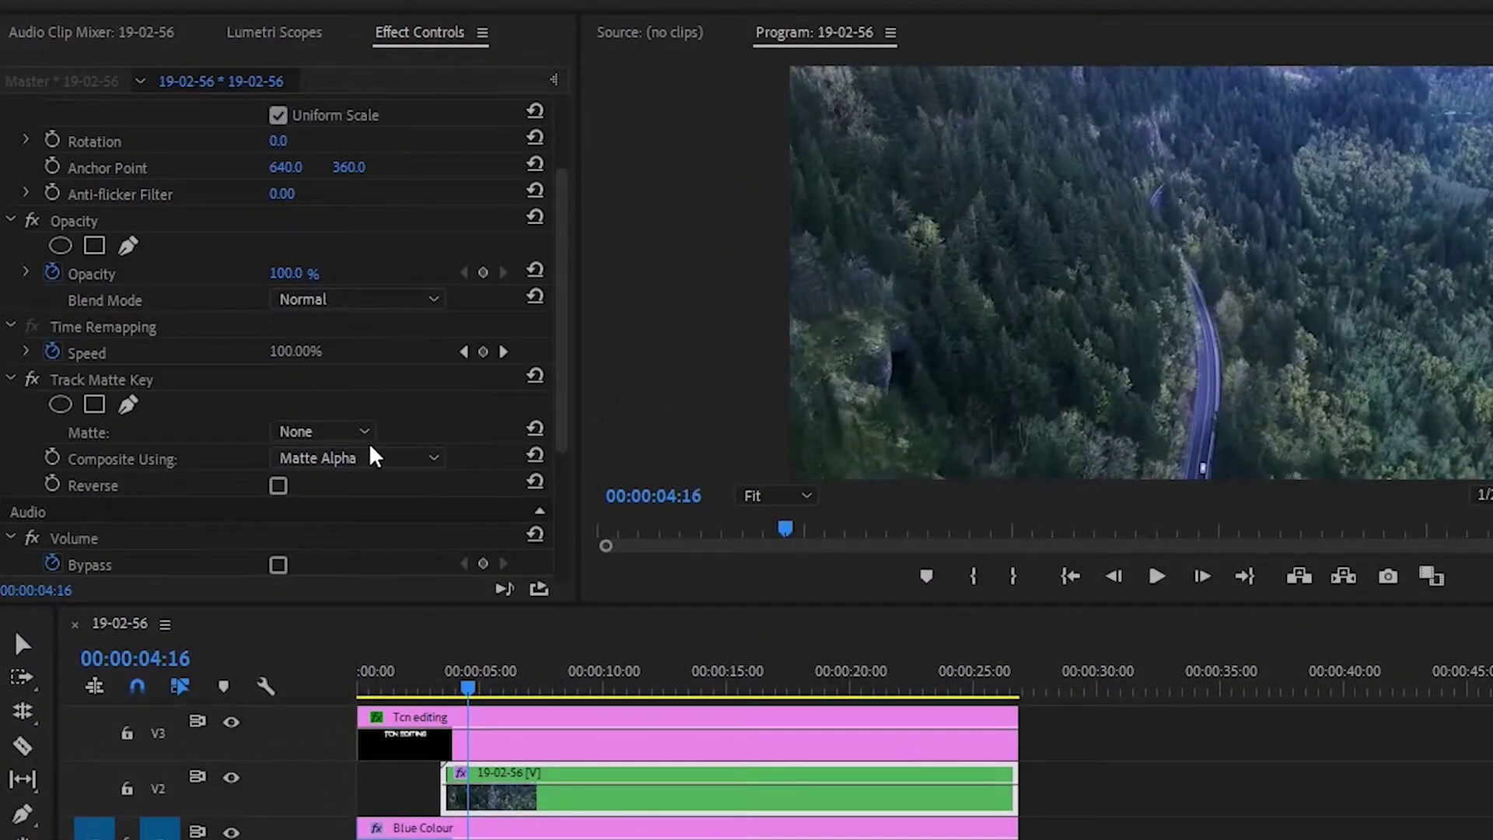
scroll(242, 533, down, 3)
scroll(234, 497, up, 3)
click(295, 381)
click(319, 440)
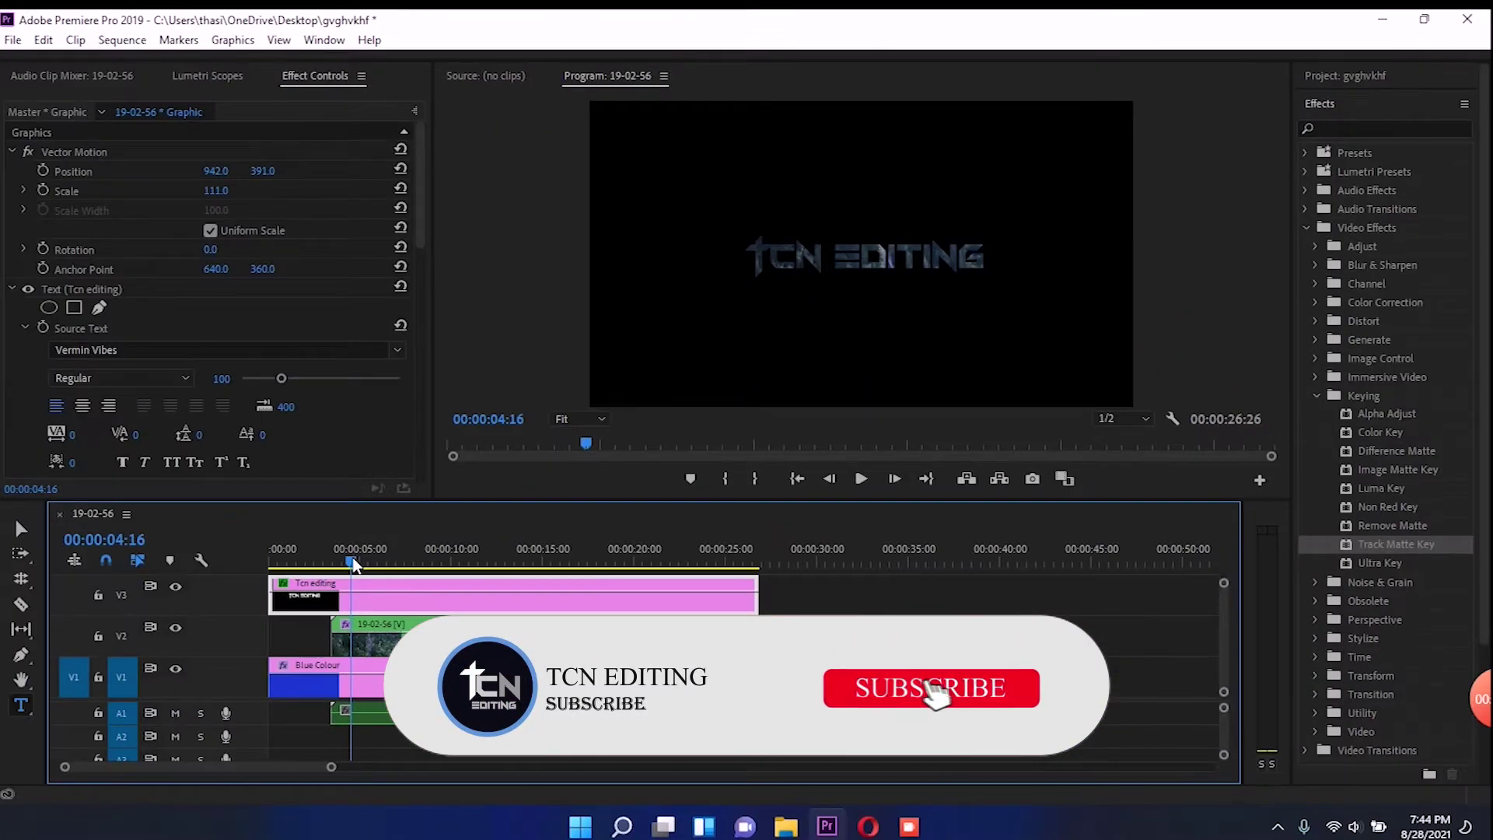
- Inspect the masked title at 00:00:02:01 over the blue matte and at 00:00:05:02 over the footage
drag(352, 564, 308, 553)
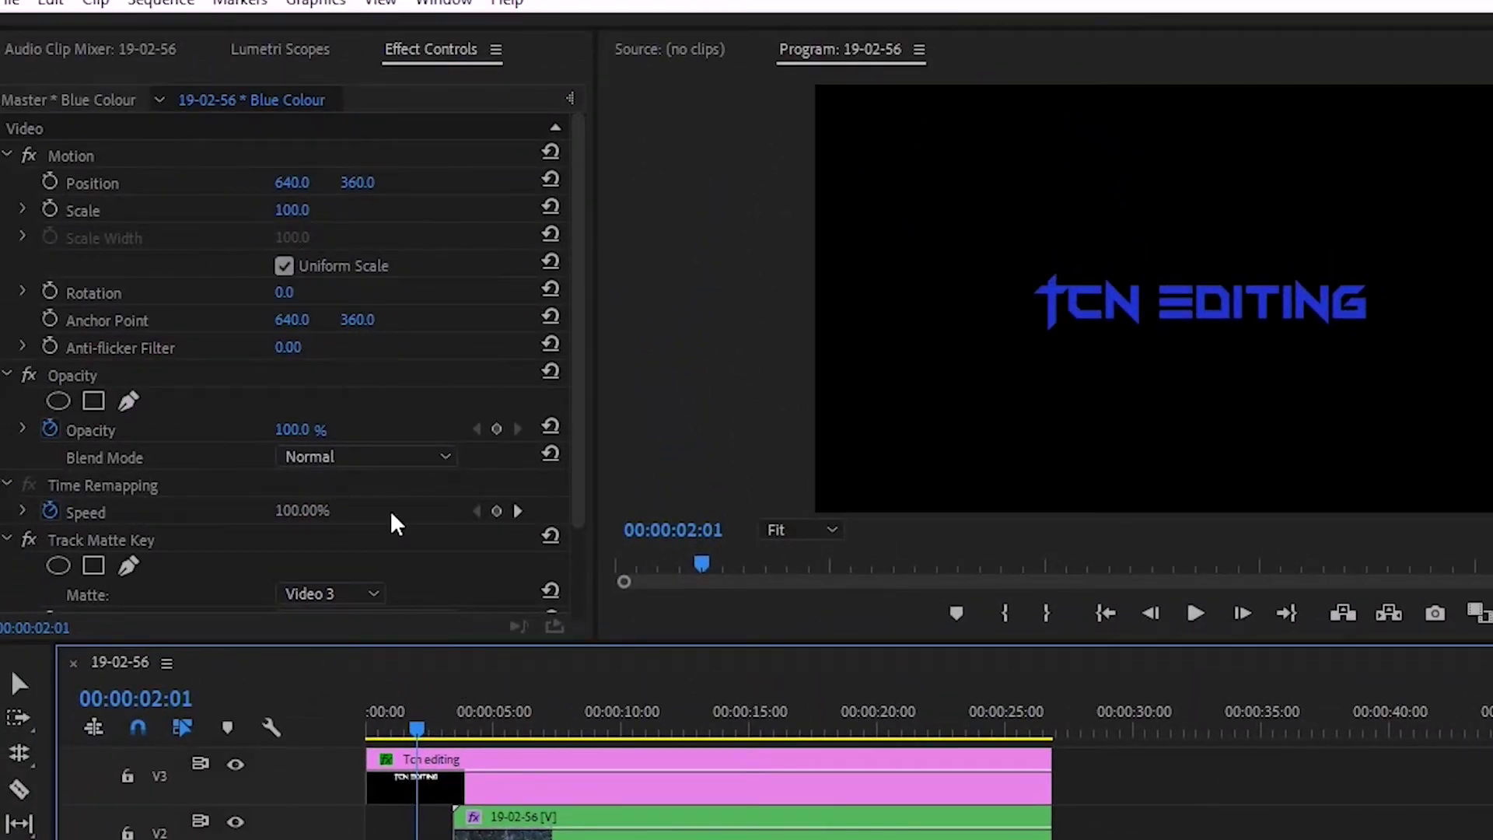
click(498, 711)
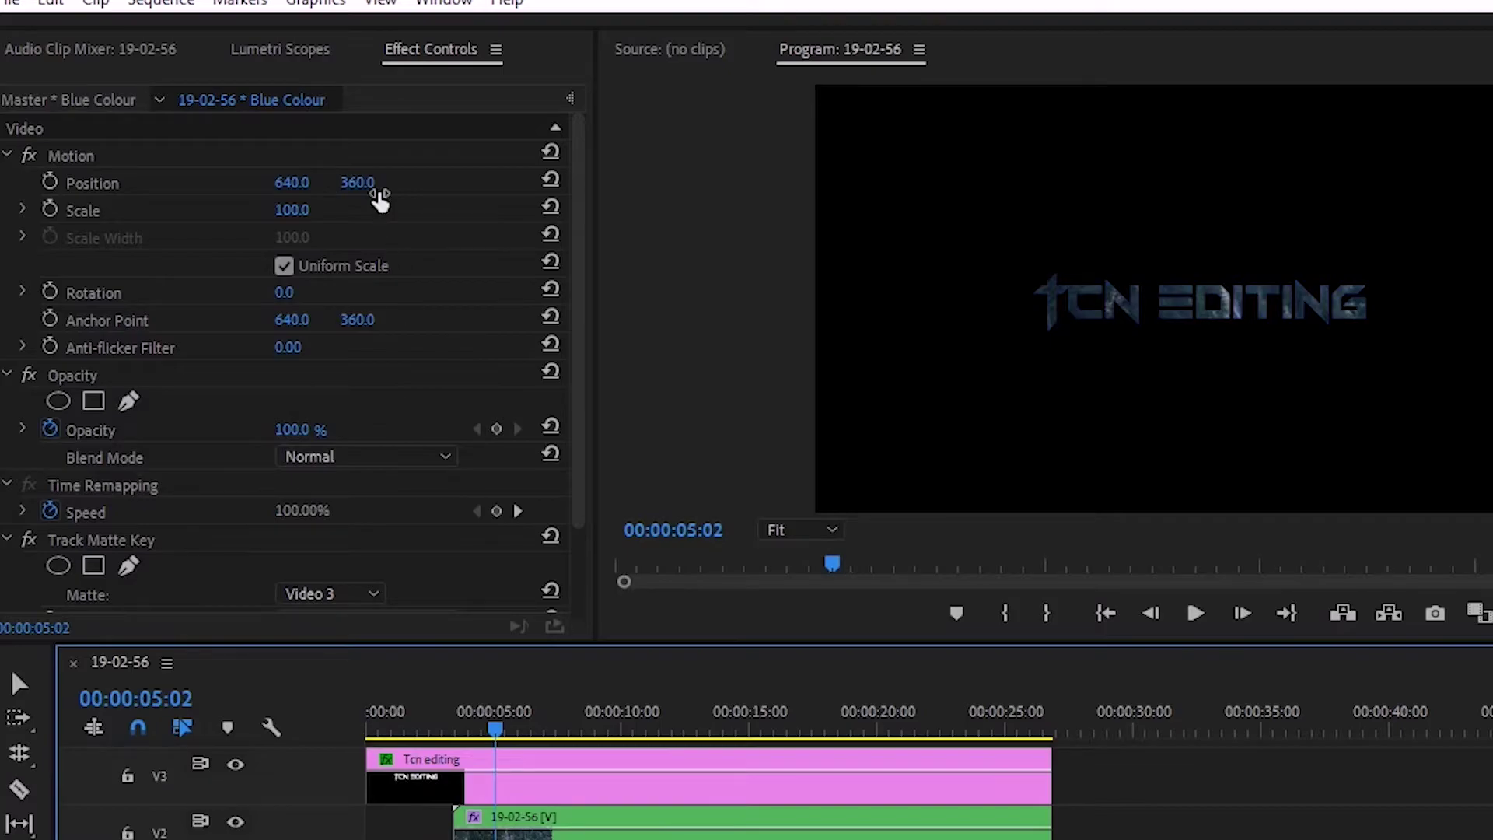
- Disable opacity keyframing on the Blue Colour clip and set its opacity to 0%
click(434, 628)
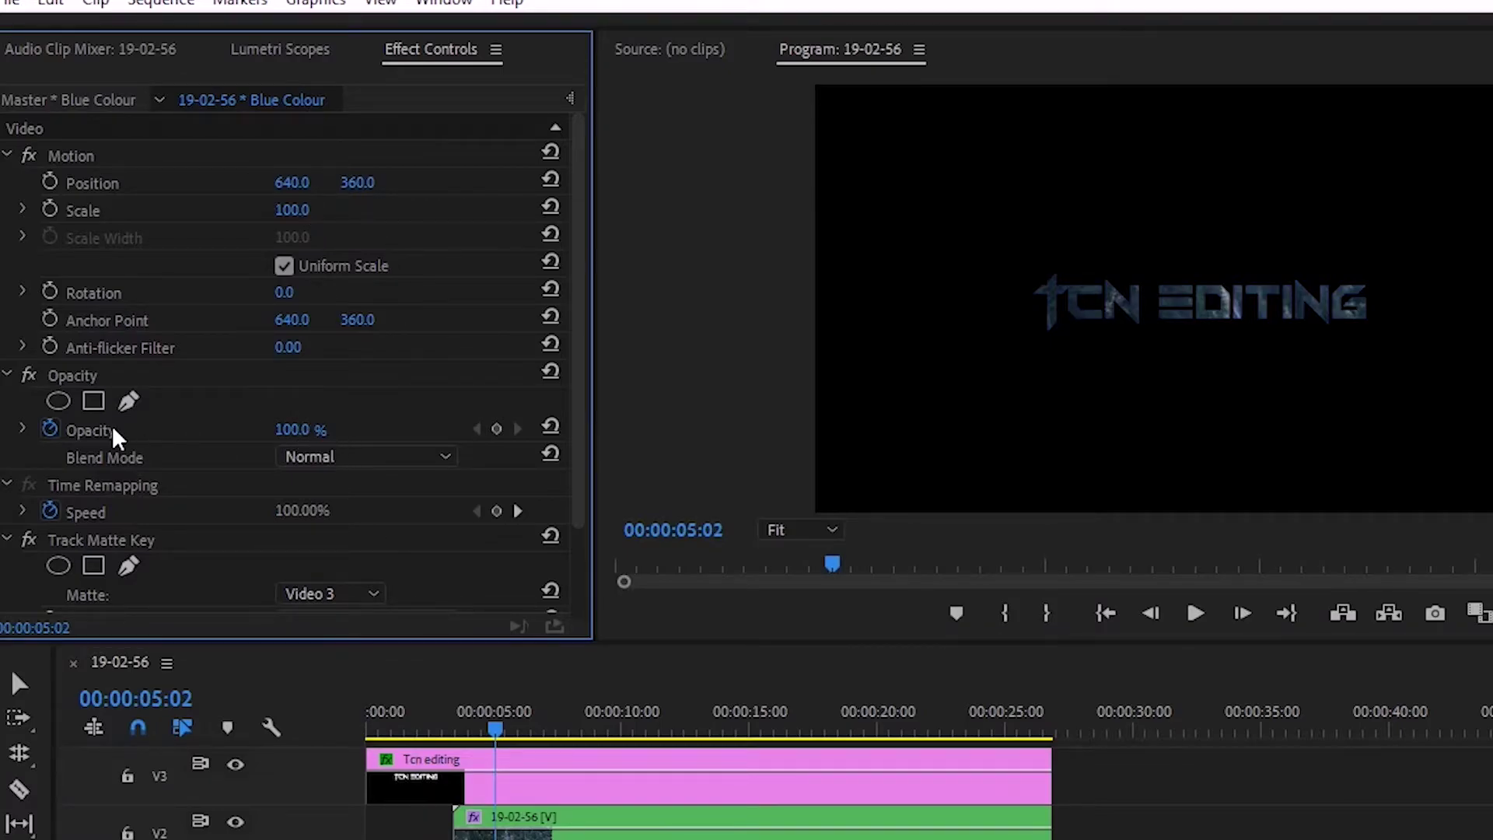
click(50, 429)
click(299, 430)
text(0)
key(Return)
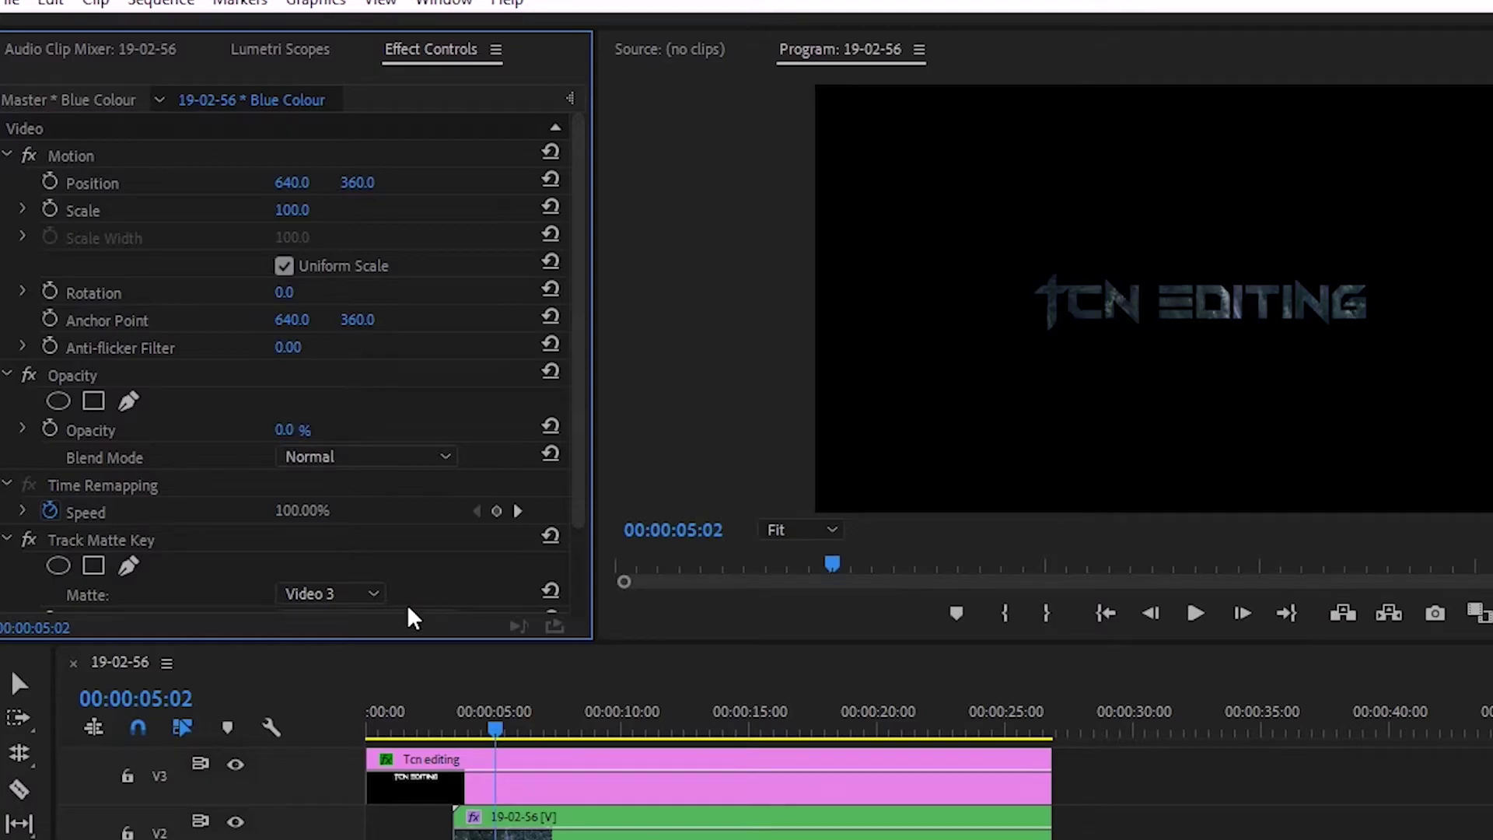
- Move the footage clip on V2 to the sequence start and trim the title and Blue Colour clips to its end
mouse_move(495, 729)
mouse_down()
mouse_move(527, 732)
mouse_move(436, 735)
mouse_move(470, 725)
mouse_up()
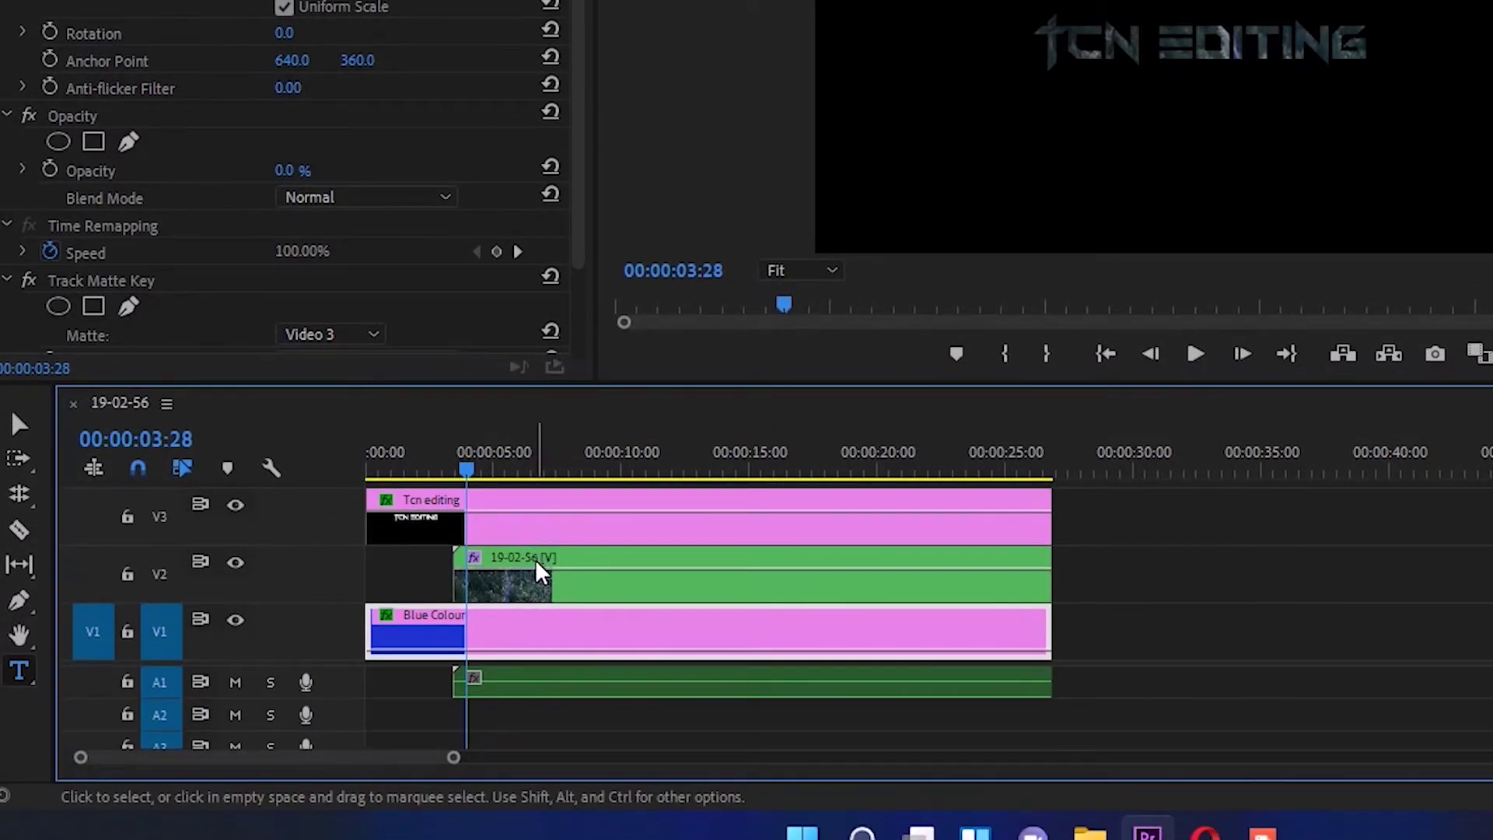
click(529, 831)
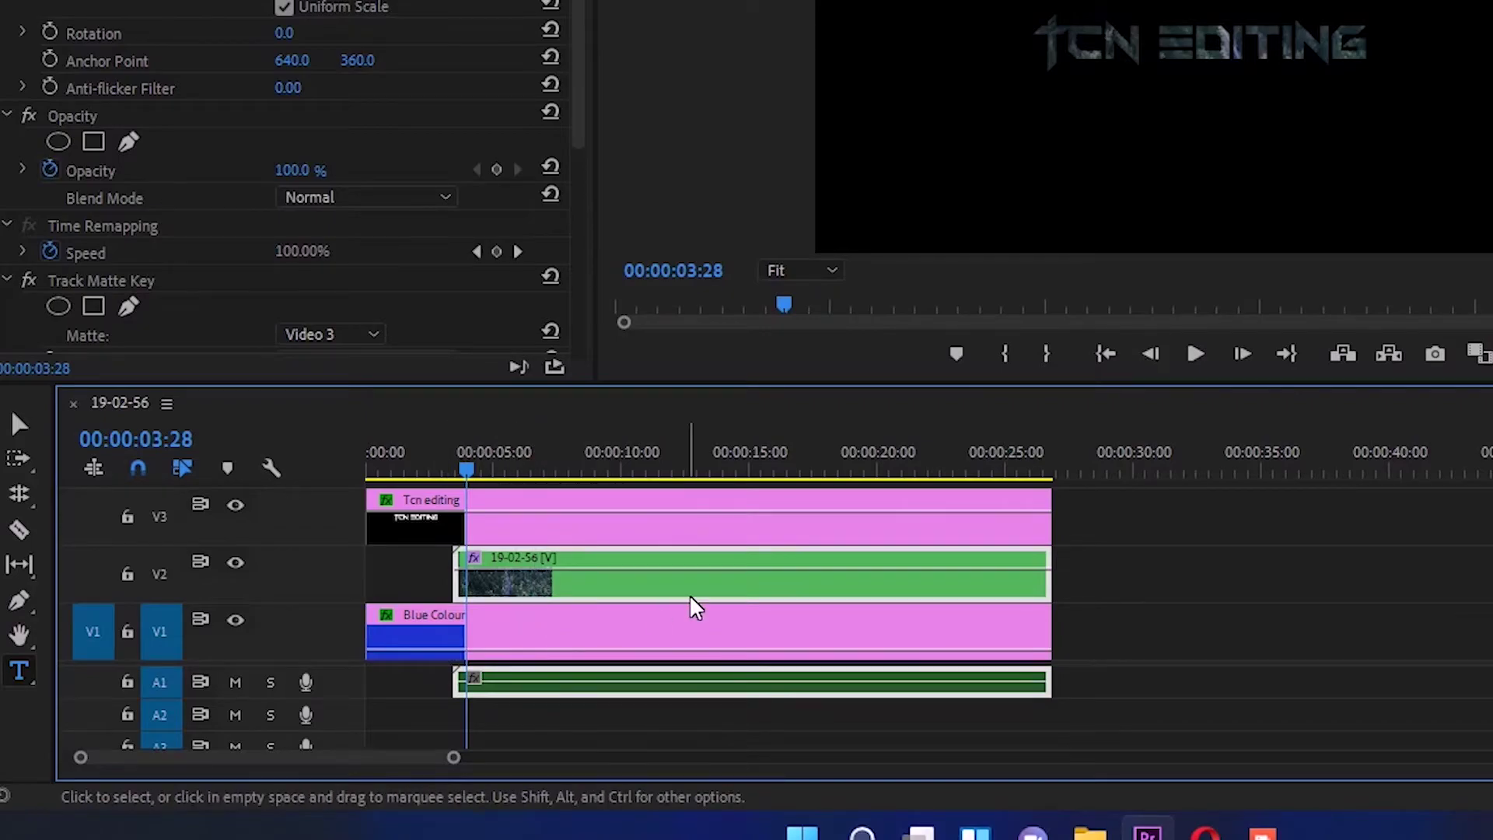
drag(707, 593, 595, 591)
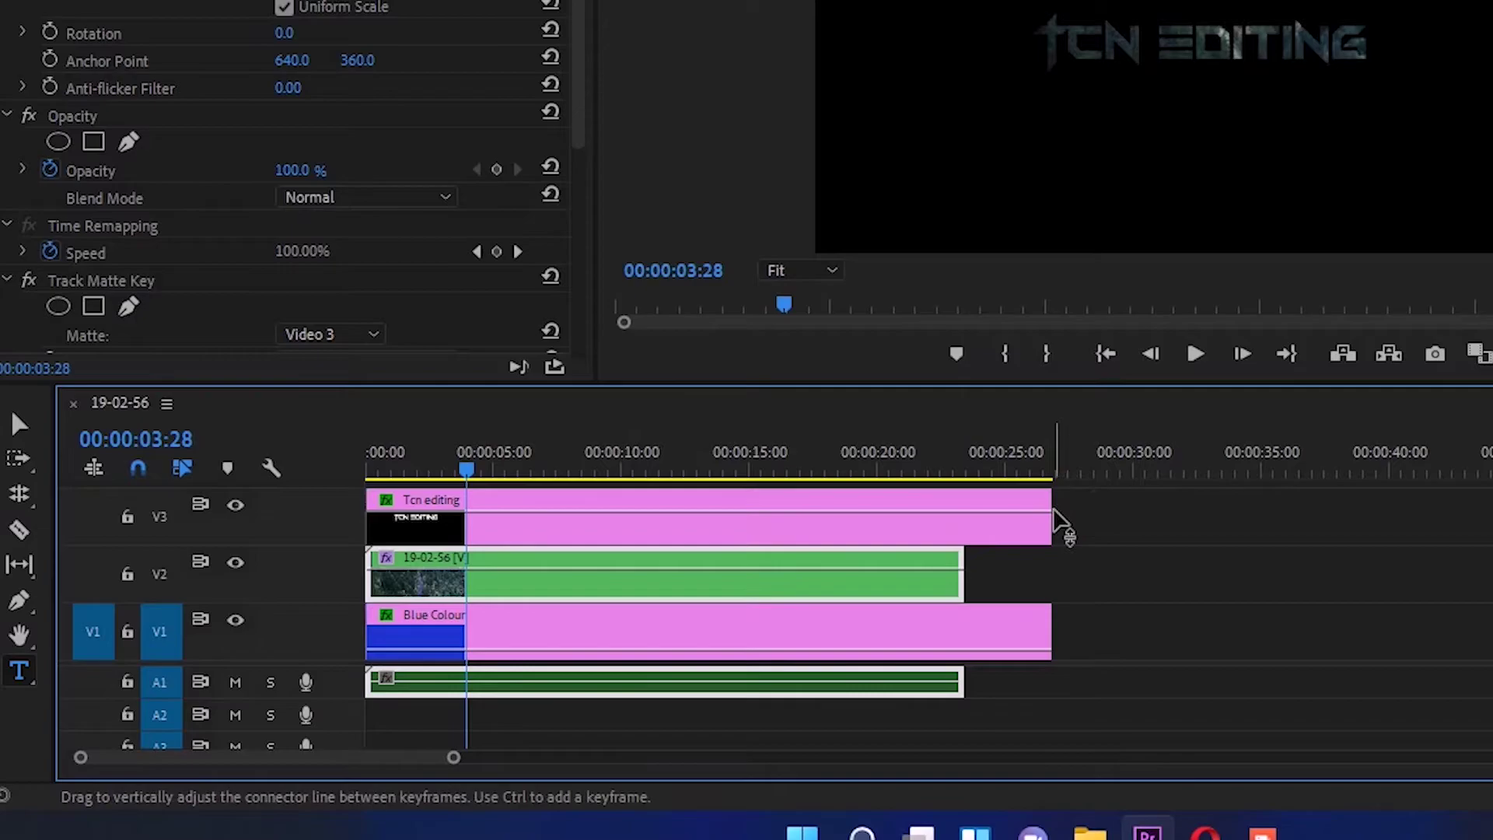
drag(1066, 533, 968, 549)
drag(1063, 643, 966, 643)
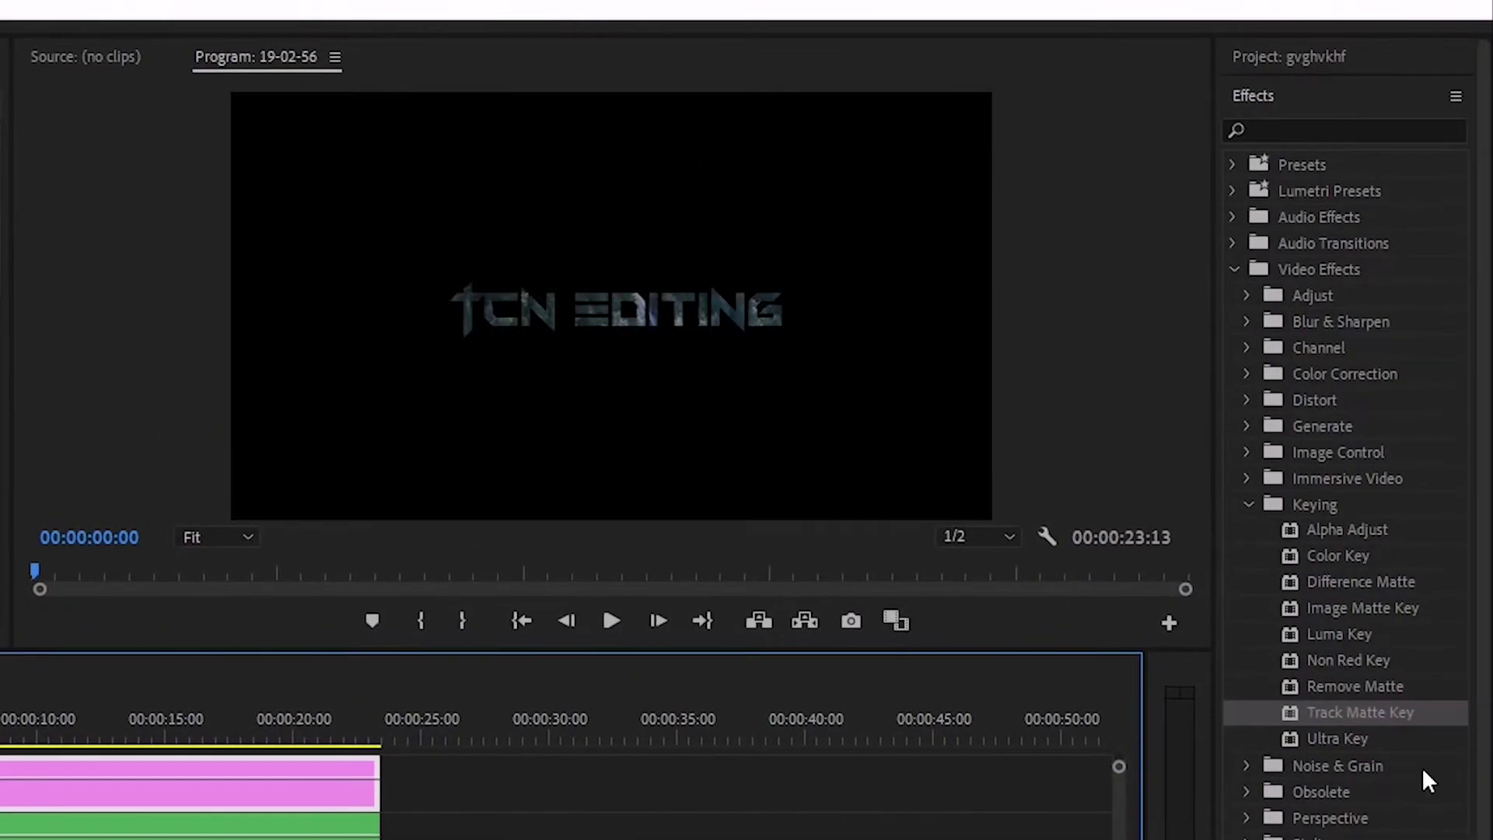
- Search the effects for "3d" and apply Basic 3D to the title clip on V3
click(1413, 132)
text(3d)
drag(1326, 317, 220, 787)
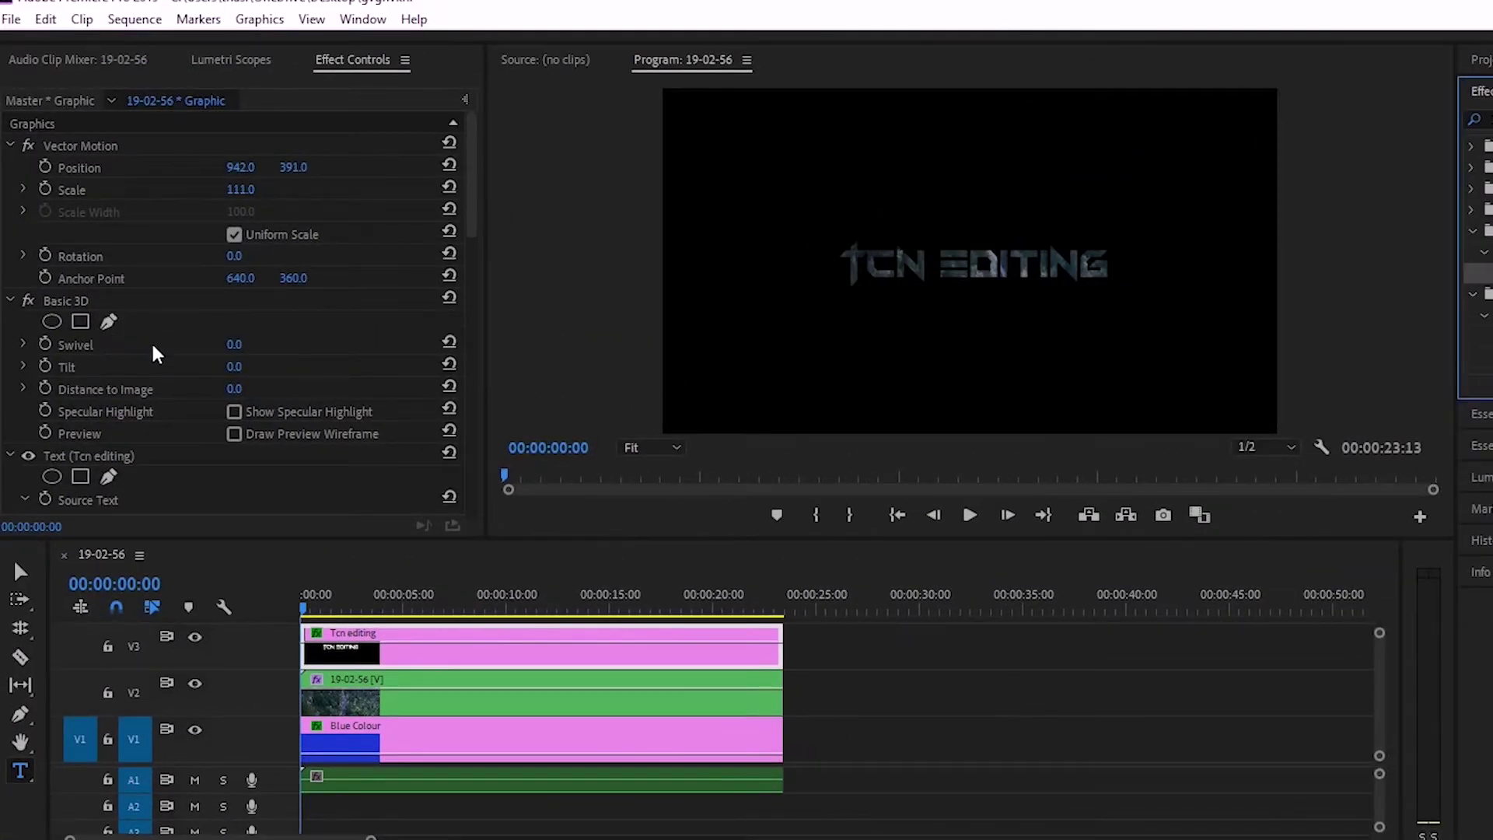
- Enable keyframing for the title's Basic 3D Distance to Image at 00:00:00:00 and go to 00:00:23:11
drag(495, 380, 750, 358)
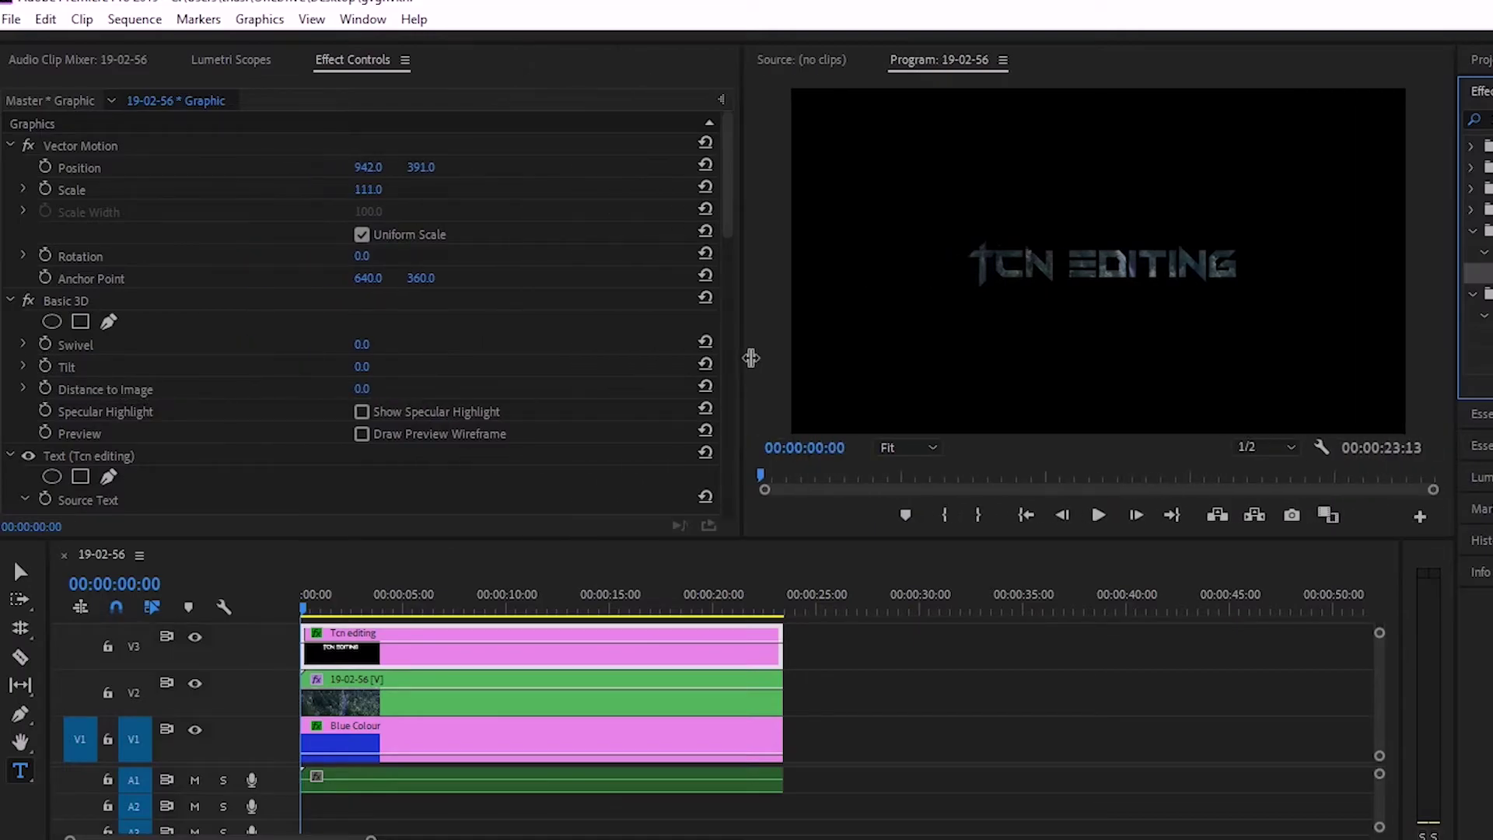
click(45, 388)
mouse_move(524, 412)
mouse_down()
mouse_move(468, 412)
mouse_move(499, 412)
mouse_up()
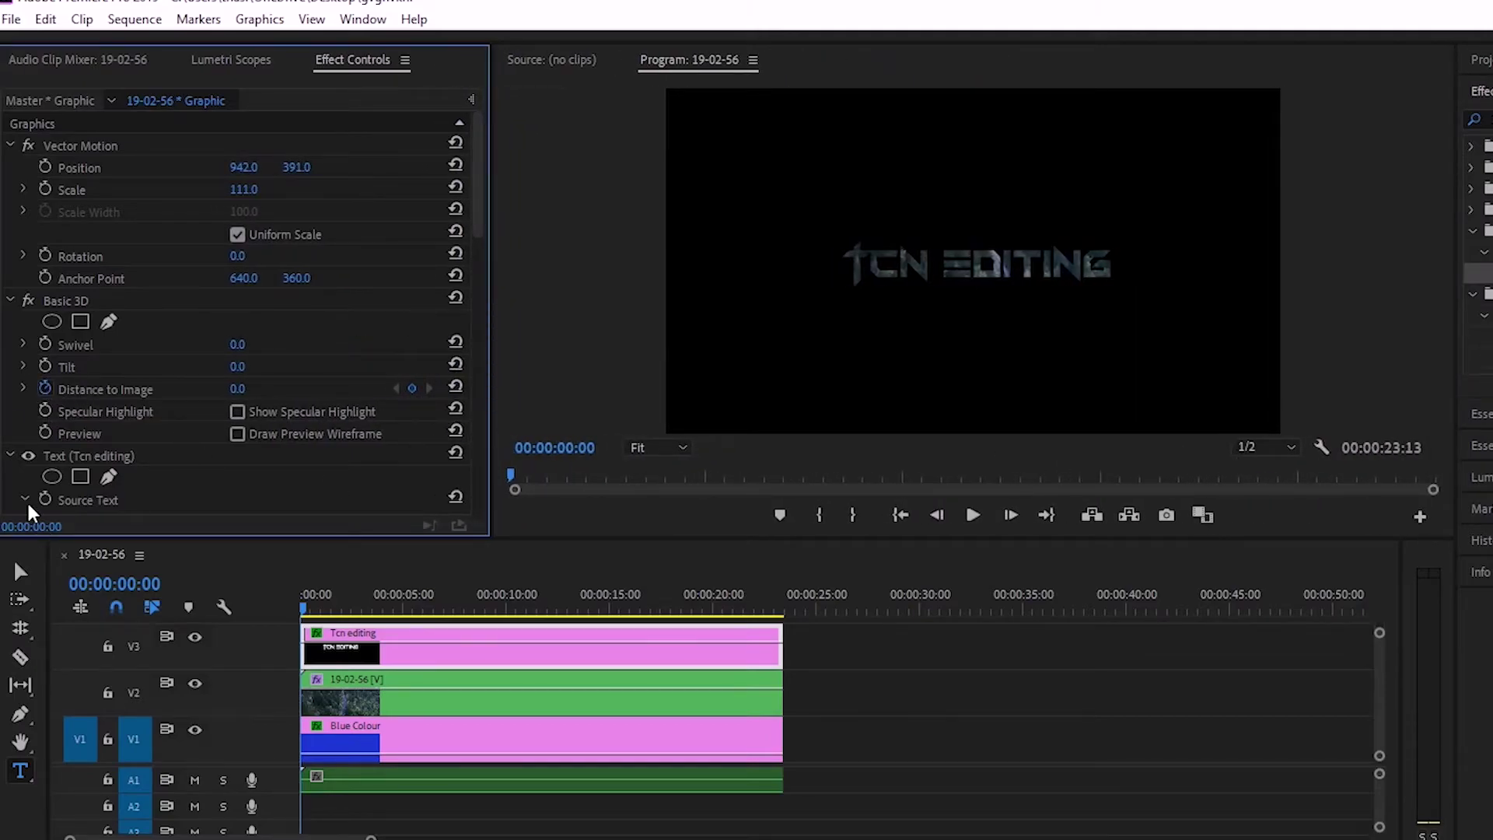
drag(304, 611, 782, 611)
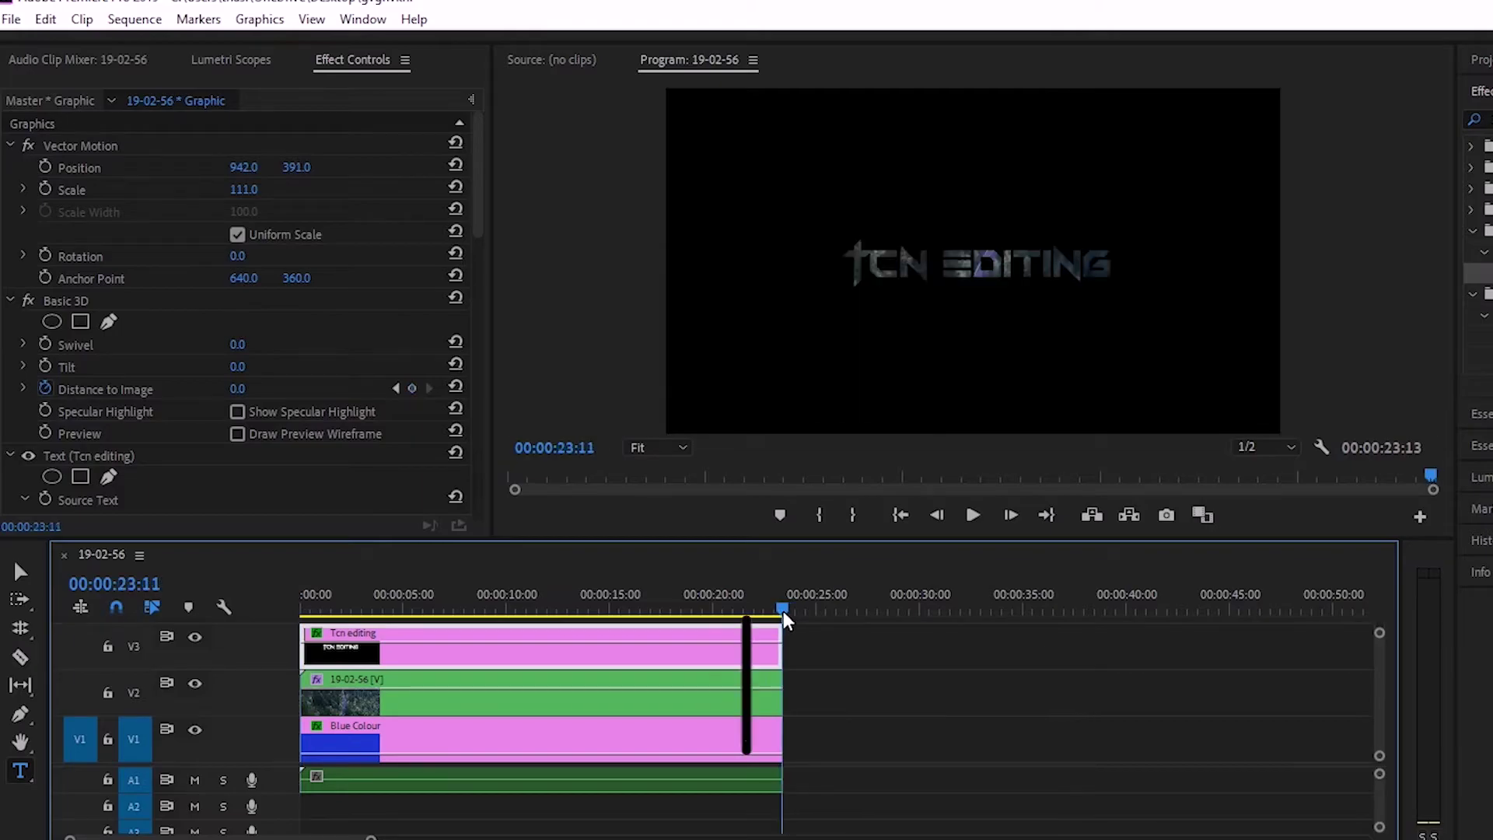